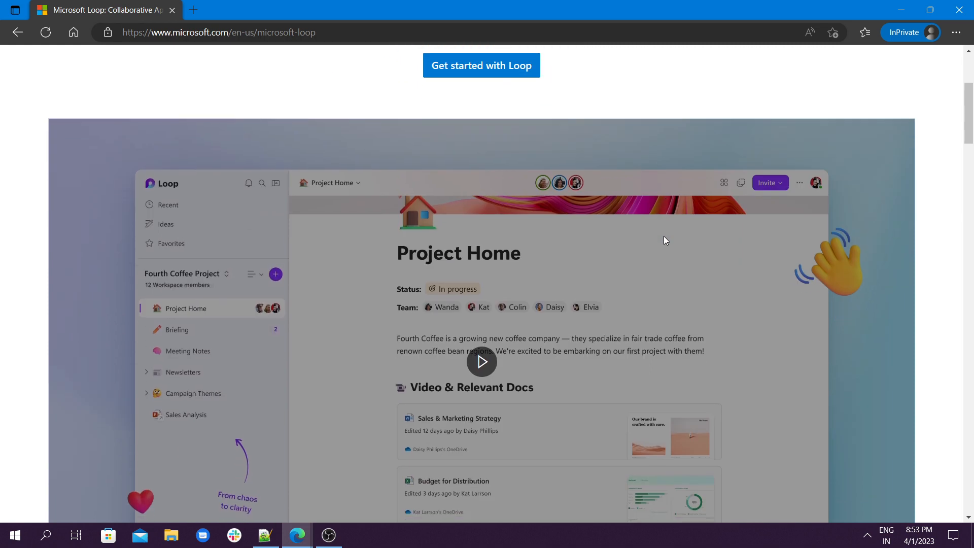
Switch to the browser window showing the Loop untitled page
{"action": "scroll", "coordinate": [661, 239], "scroll_direction": "up", "scroll_amount": 3}
{"action": "scroll", "coordinate": [662, 238], "scroll_direction": "down", "scroll_amount": 6}
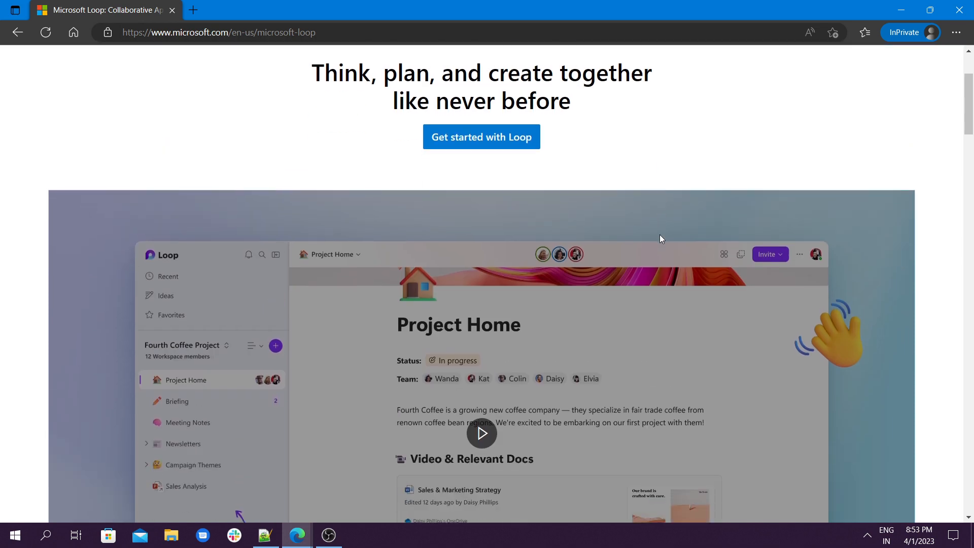
{"action": "scroll", "coordinate": [661, 236], "scroll_direction": "up", "scroll_amount": 6}
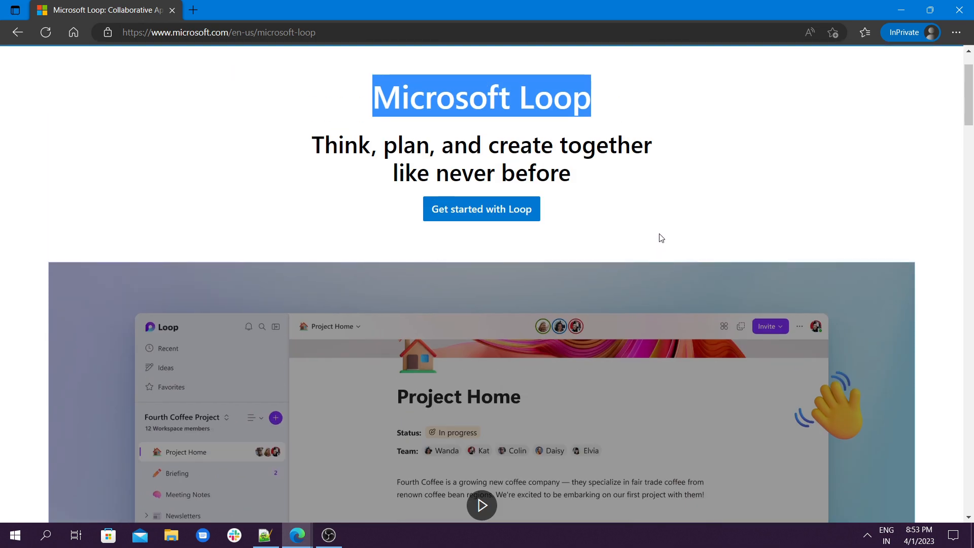
{"action": "scroll", "coordinate": [661, 237], "scroll_direction": "down", "scroll_amount": 3}
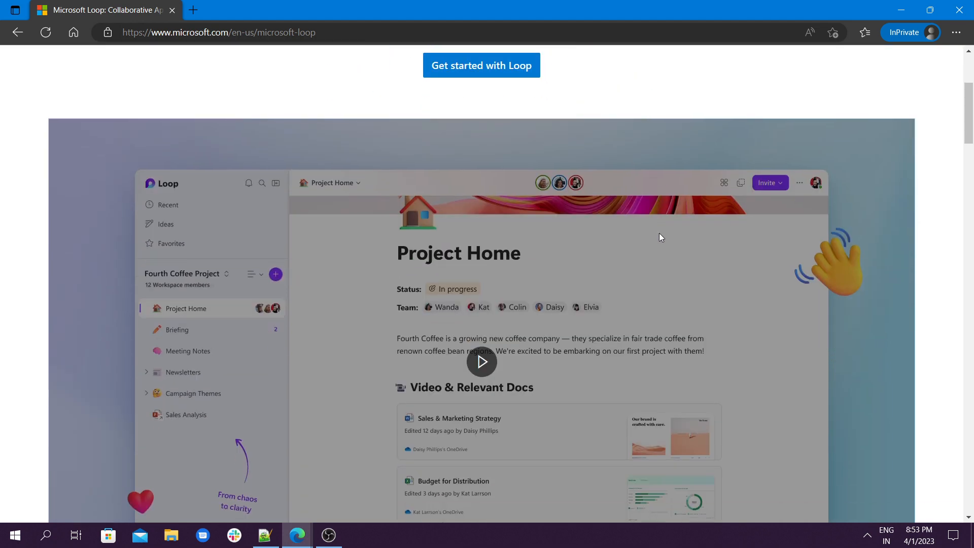
{"action": "scroll", "coordinate": [659, 237], "scroll_direction": "up", "scroll_amount": 4}
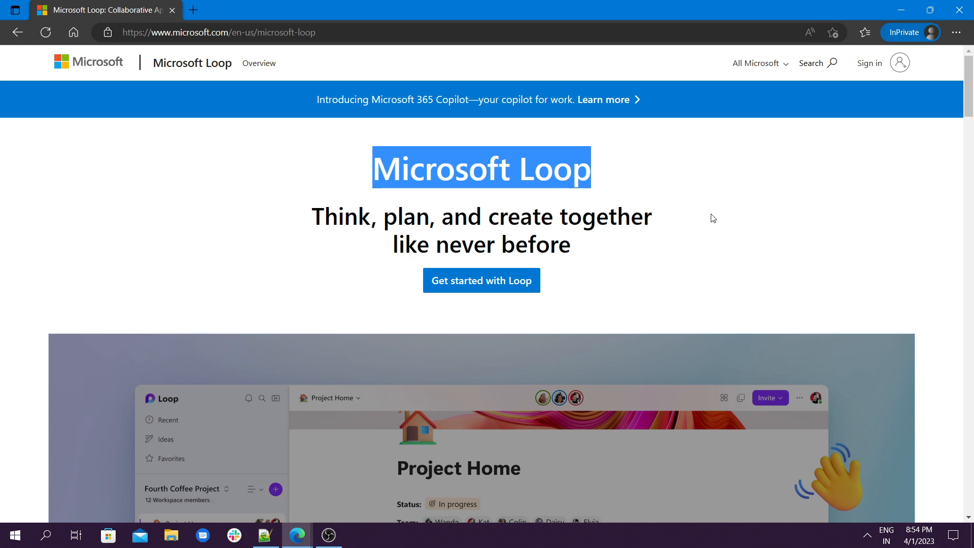
{"action": "left_click", "coordinate": [297, 534]}
{"action": "left_click", "coordinate": [211, 421]}
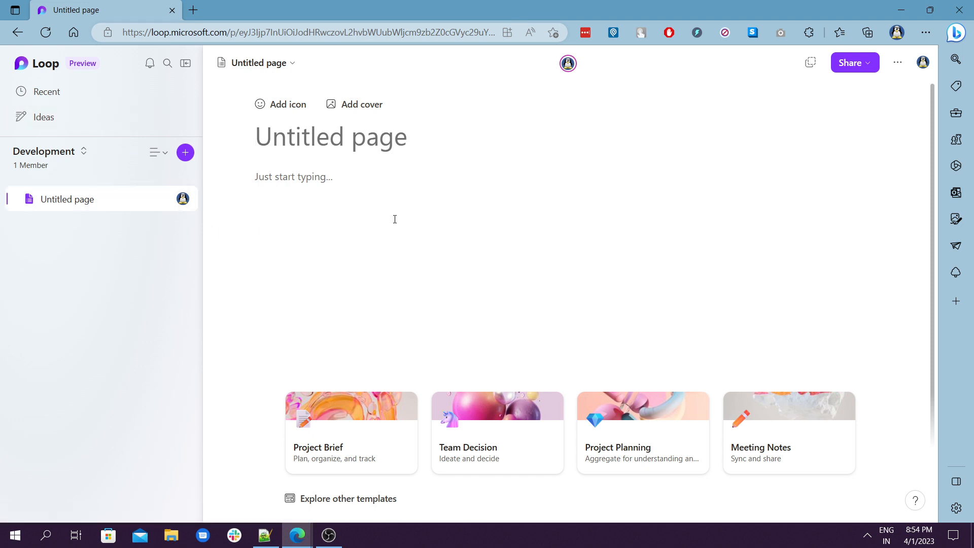
Delete the Development workspace from the all-workspaces view, then open Getting Started
{"action": "left_click", "coordinate": [64, 161]}
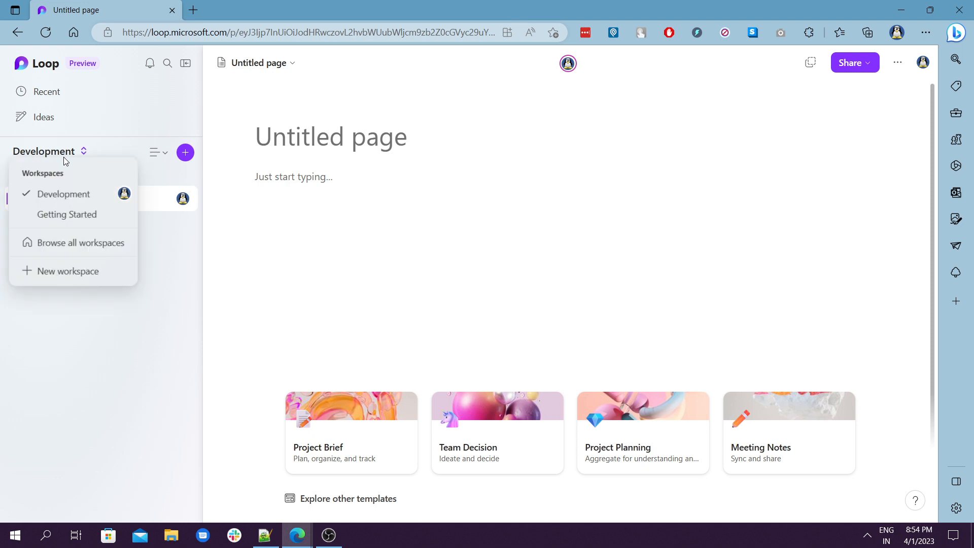
{"action": "left_click", "coordinate": [57, 245]}
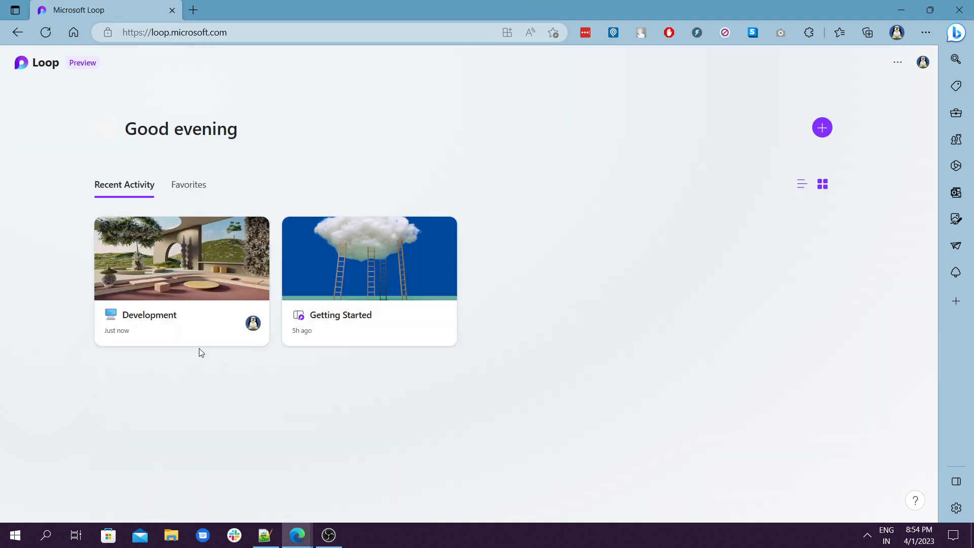
{"action": "left_click", "coordinate": [253, 232]}
{"action": "left_click", "coordinate": [274, 348]}
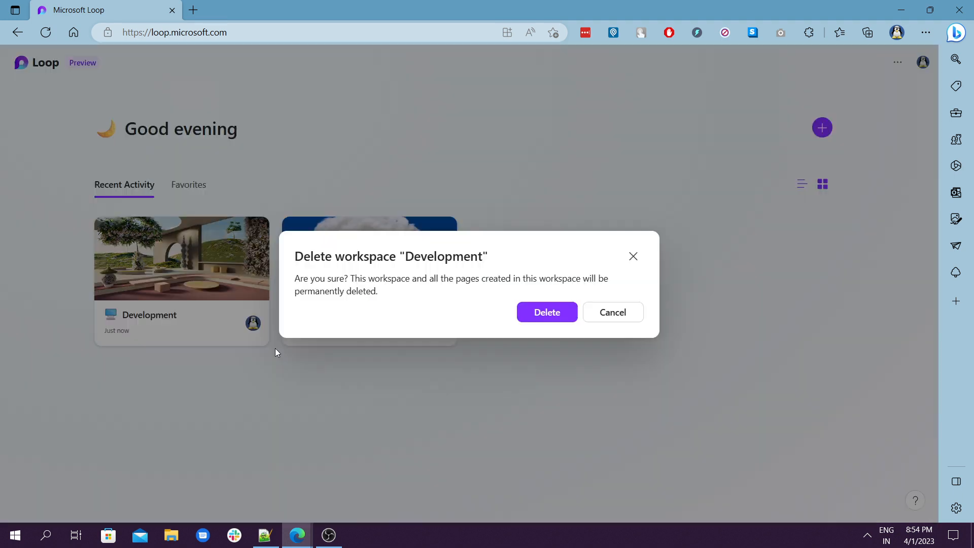
{"action": "left_click", "coordinate": [558, 319]}
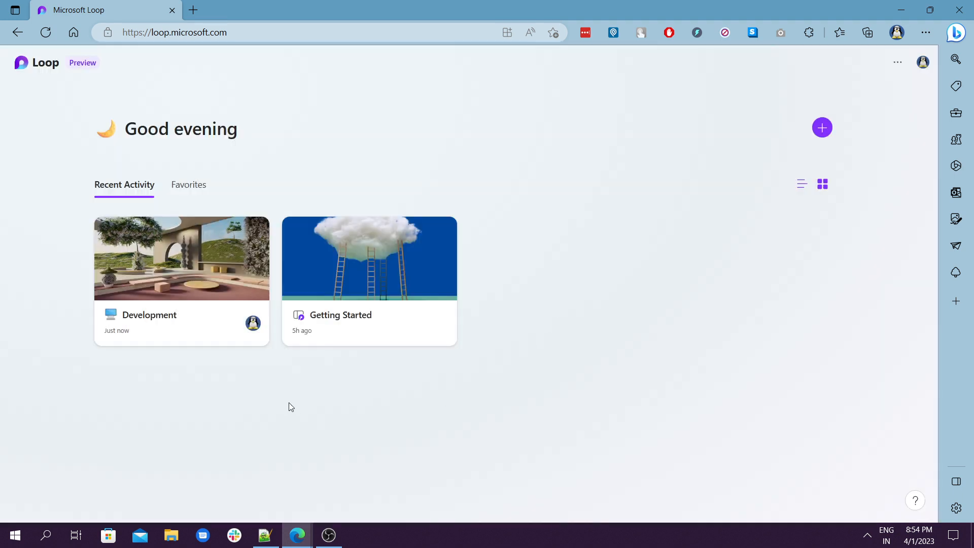
{"action": "left_click", "coordinate": [255, 233]}
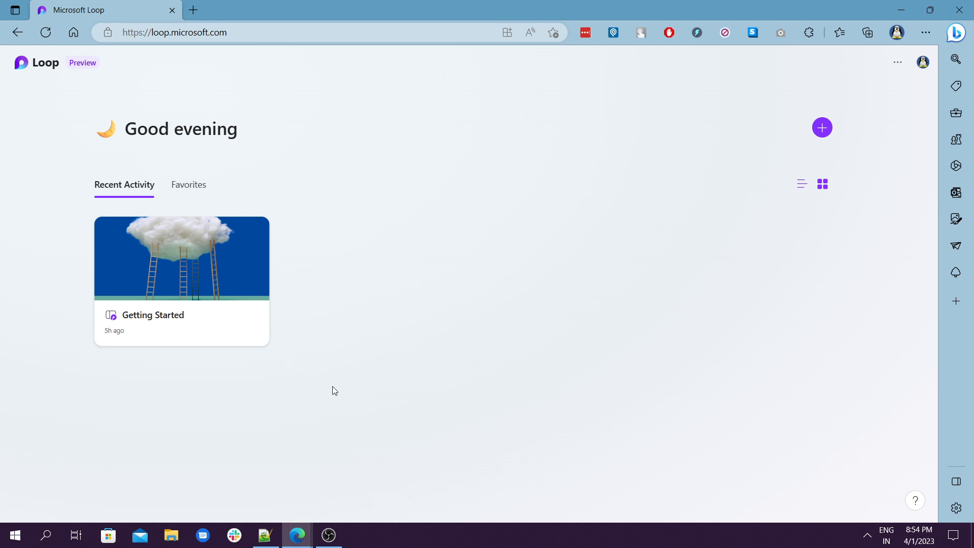
{"action": "left_click", "coordinate": [162, 269]}
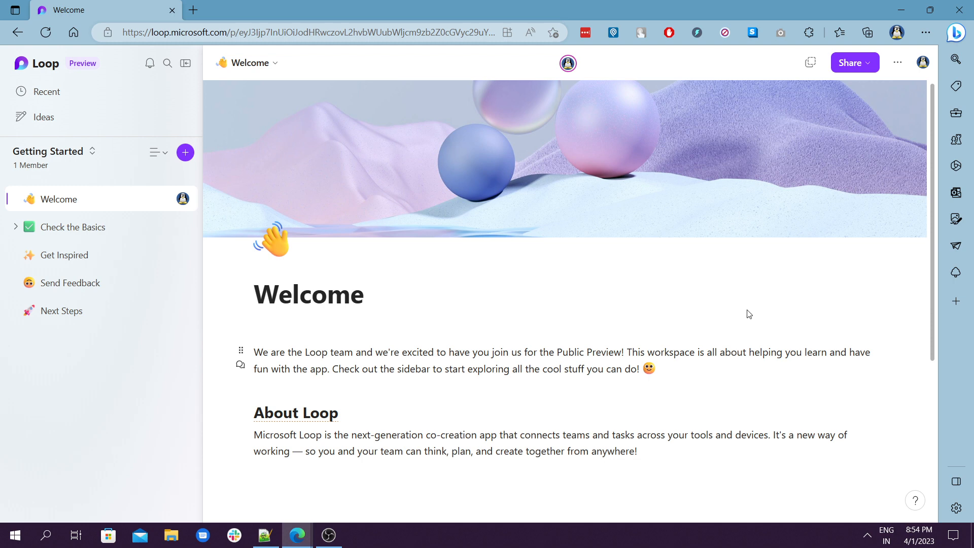
Return from the Getting Started Welcome page to Browse all workspaces
{"action": "left_click", "coordinate": [75, 157]}
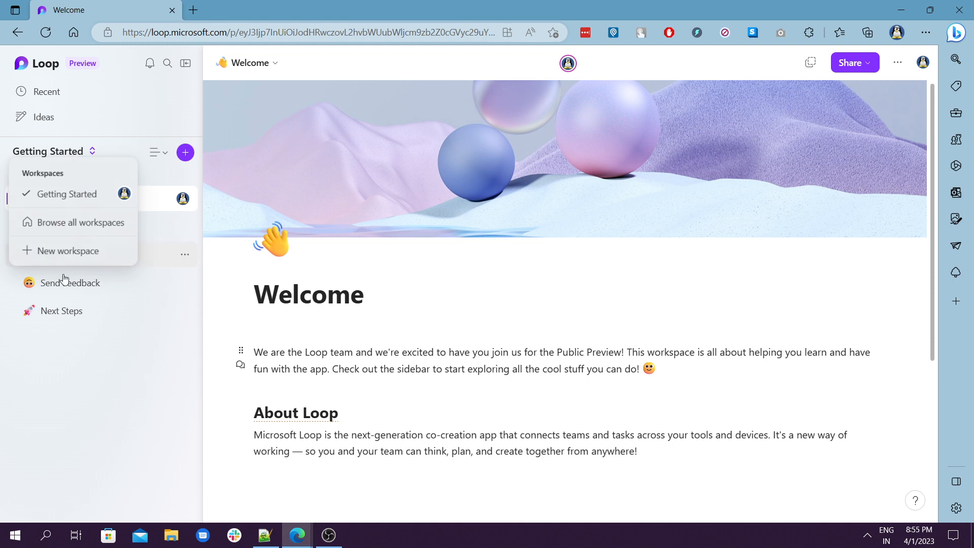
{"action": "left_click", "coordinate": [66, 229]}
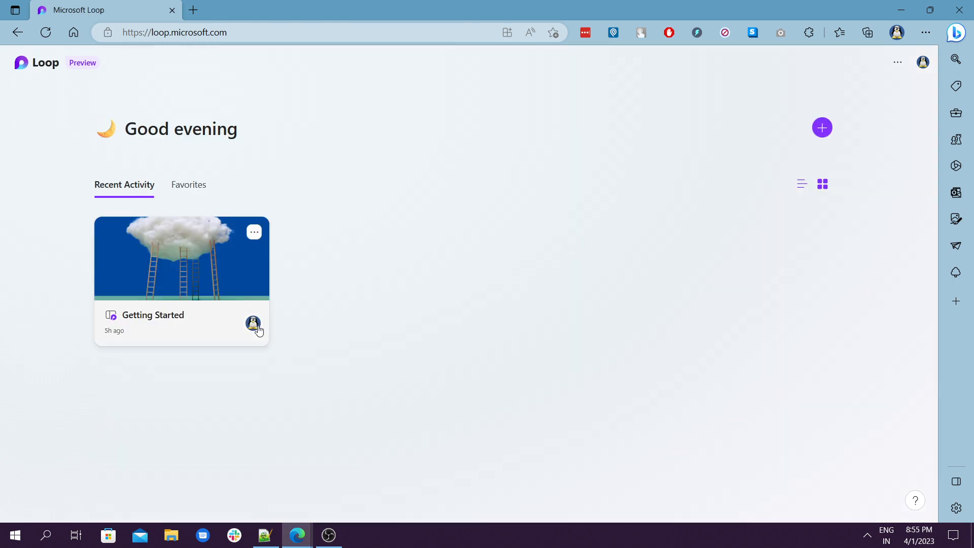
Create a workspace titled 'Projects' with the computer emoji as its icon
{"action": "left_click", "coordinate": [823, 129]}
{"action": "left_click", "coordinate": [403, 347]}
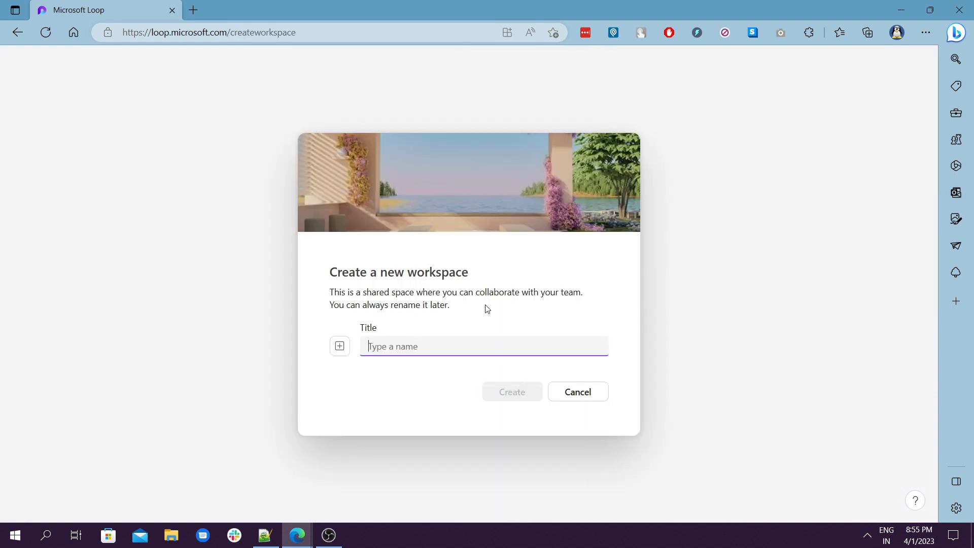
{"action": "type", "text": "Pr"}
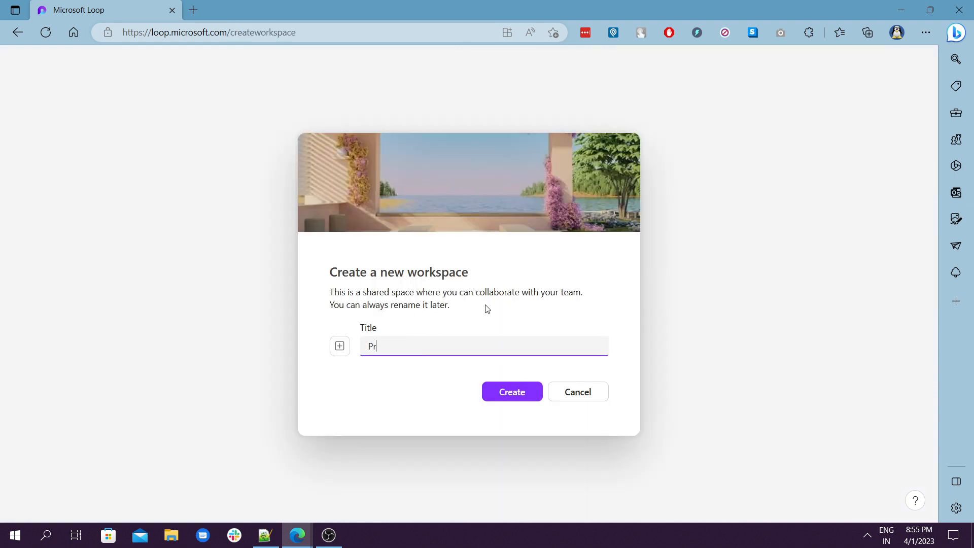
{"action": "type", "text": "ojects"}
{"action": "left_click", "coordinate": [339, 346]}
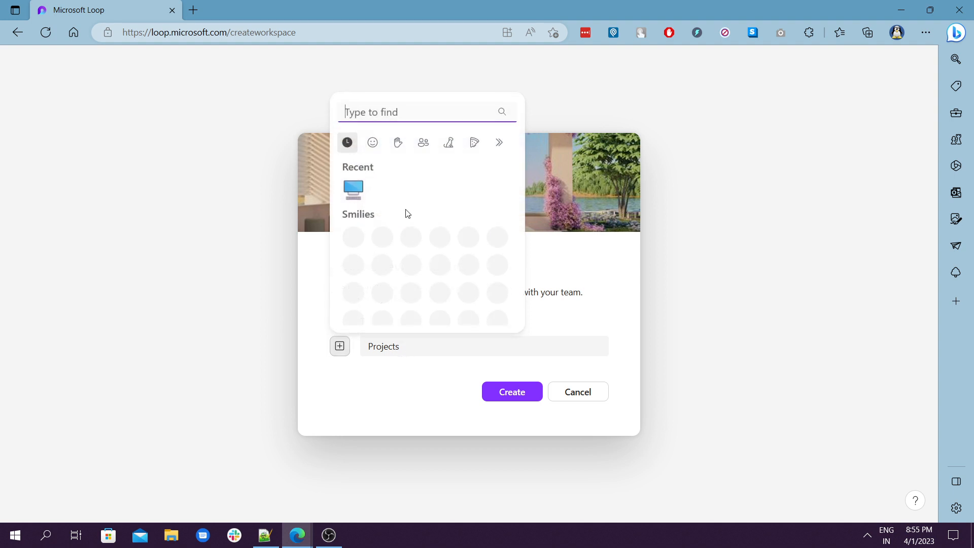
{"action": "left_click", "coordinate": [353, 192]}
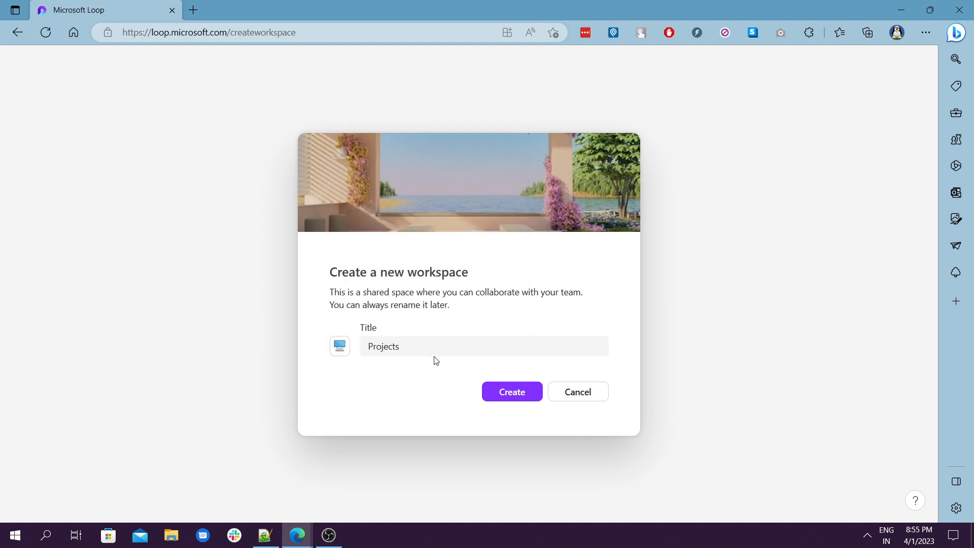
{"action": "left_click", "coordinate": [522, 394]}
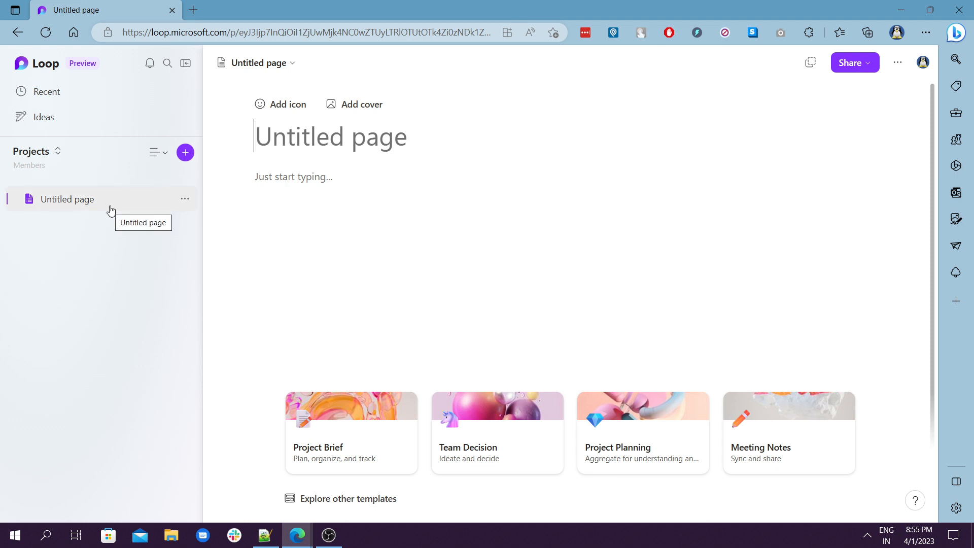
{"action": "scroll", "coordinate": [483, 268], "scroll_direction": "down", "scroll_amount": 2}
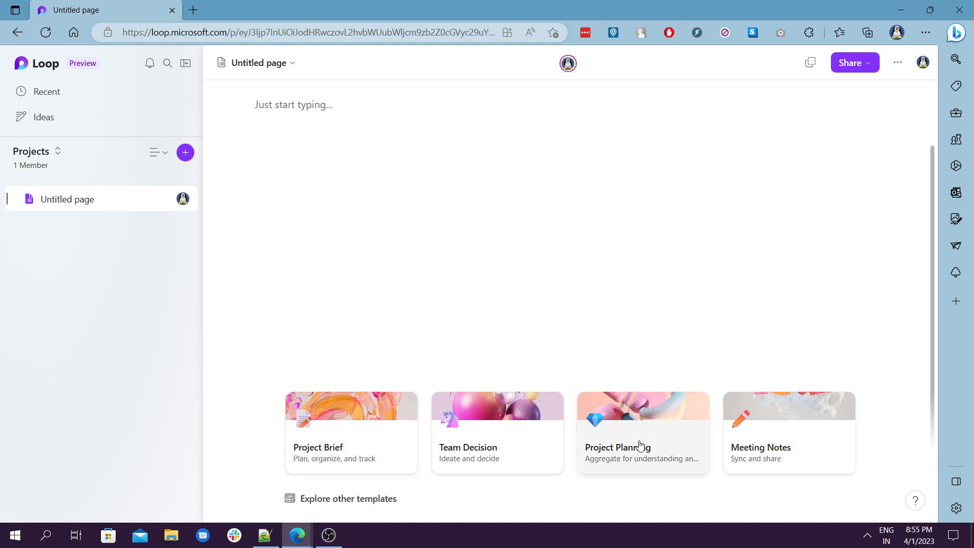
{"action": "scroll", "coordinate": [567, 269], "scroll_direction": "up", "scroll_amount": 2}
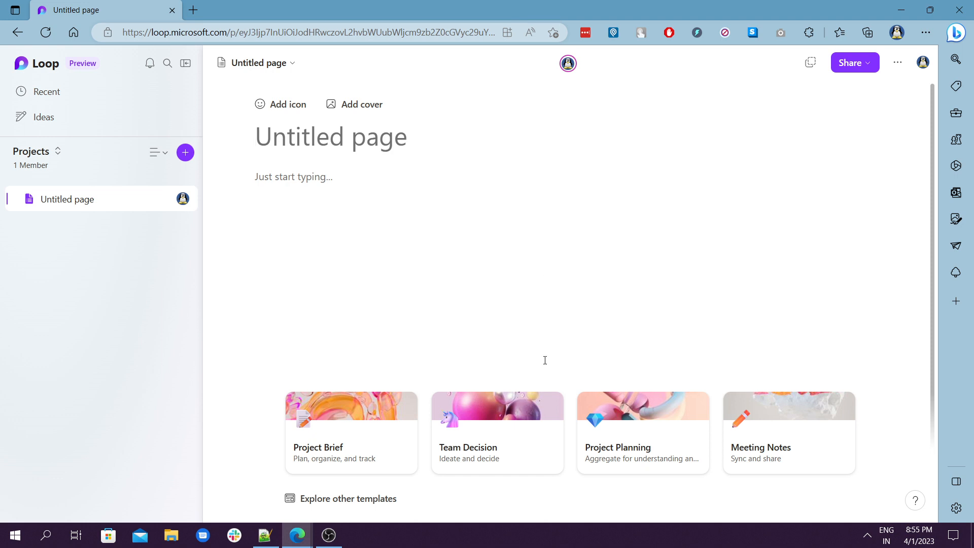
Copy 'Project plan with a scope of work for an eCommerce website' from Data.txt and return to Loop
{"action": "left_click", "coordinate": [265, 535]}
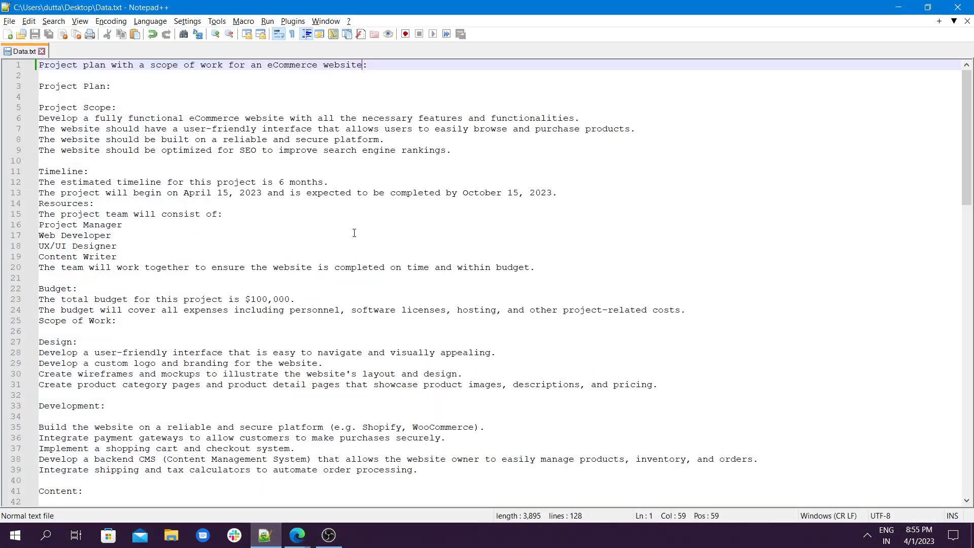
{"action": "scroll", "coordinate": [176, 132], "scroll_direction": "down", "scroll_amount": 20}
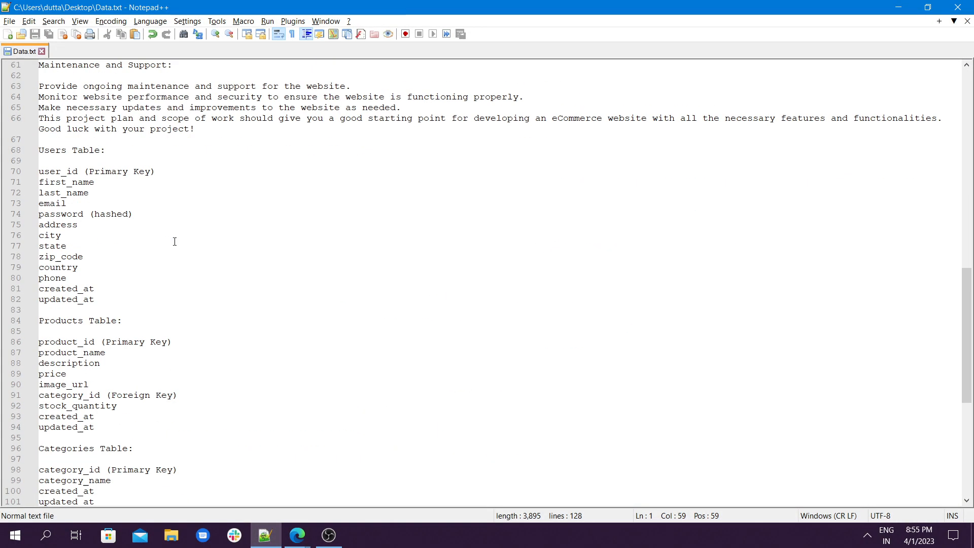
{"action": "scroll", "coordinate": [177, 233], "scroll_direction": "down", "scroll_amount": 5}
{"action": "scroll", "coordinate": [180, 239], "scroll_direction": "up", "scroll_amount": 20}
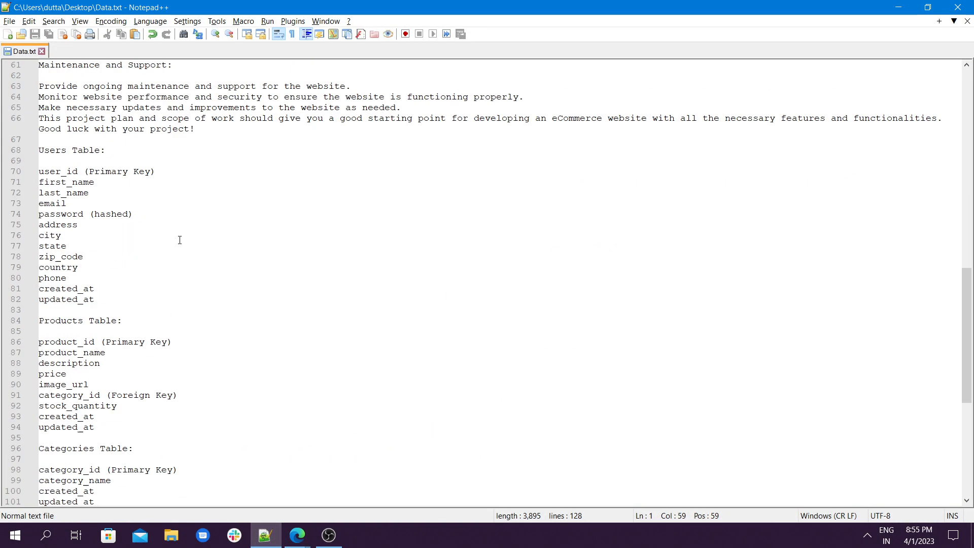
{"action": "scroll", "coordinate": [183, 239], "scroll_direction": "up", "scroll_amount": 7}
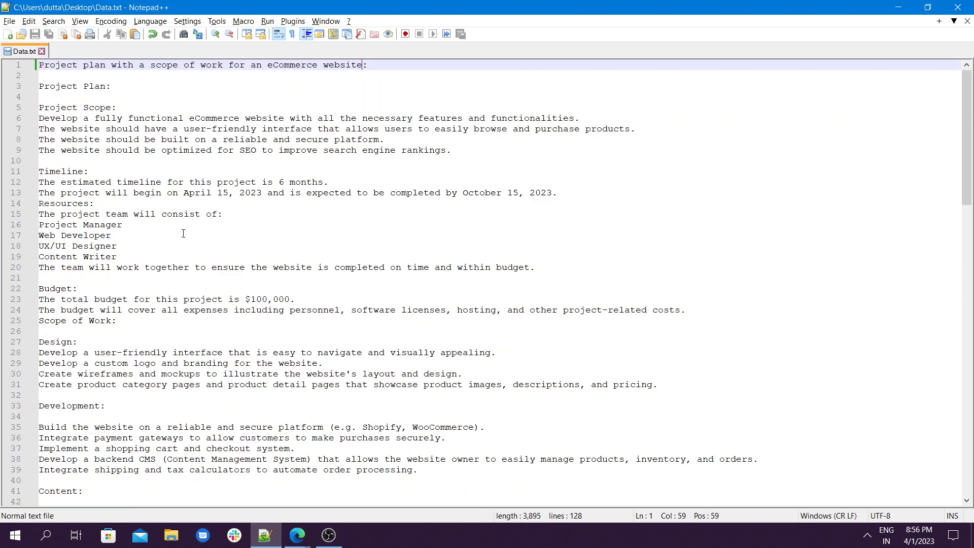
{"action": "left_click_drag", "start_coordinate": [360, 68], "coordinate": [32, 66]}
{"action": "key", "text": "ctrl+c"}
{"action": "key", "text": "alt+Tab"}
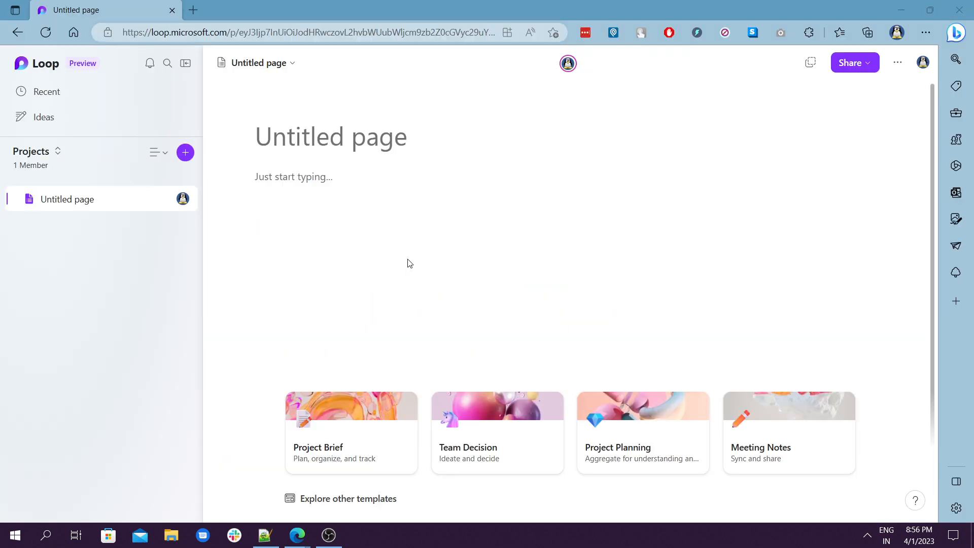
Paste the copied line as the Loop page title
{"action": "left_click", "coordinate": [329, 141]}
{"action": "key", "text": "ctrl+v"}
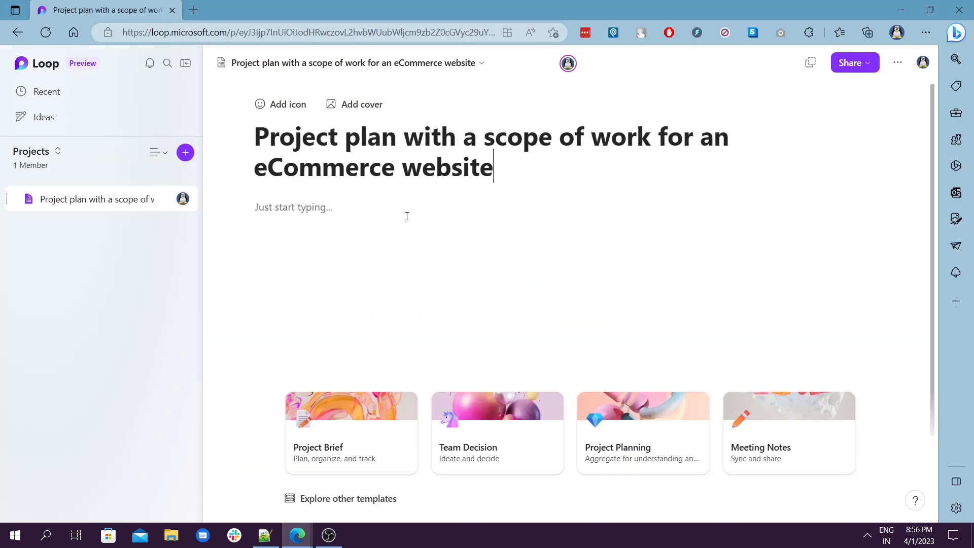
{"action": "left_click_drag", "start_coordinate": [504, 168], "coordinate": [243, 143]}
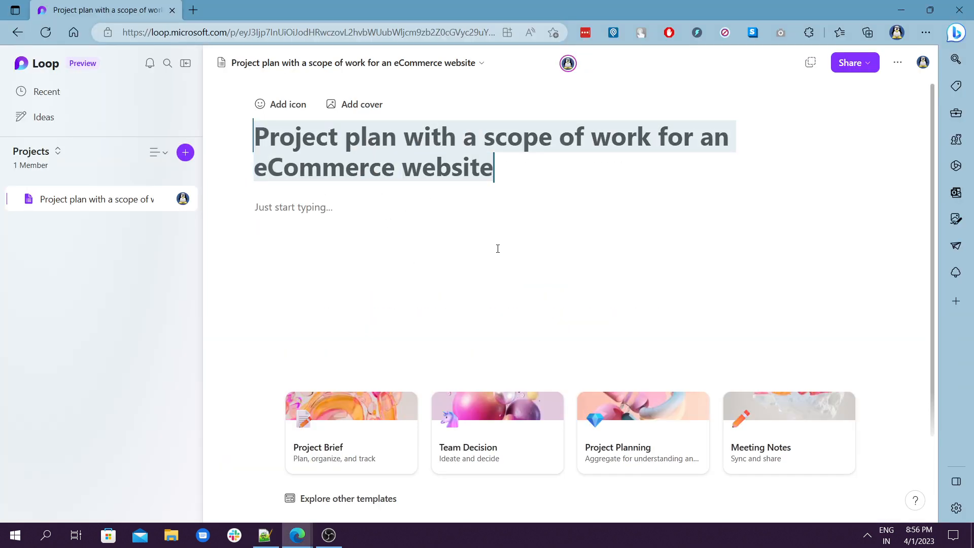
Copy 'Project Plan' from Data.txt into the page body and bring up its comment options
{"action": "key", "text": "alt+Tab"}
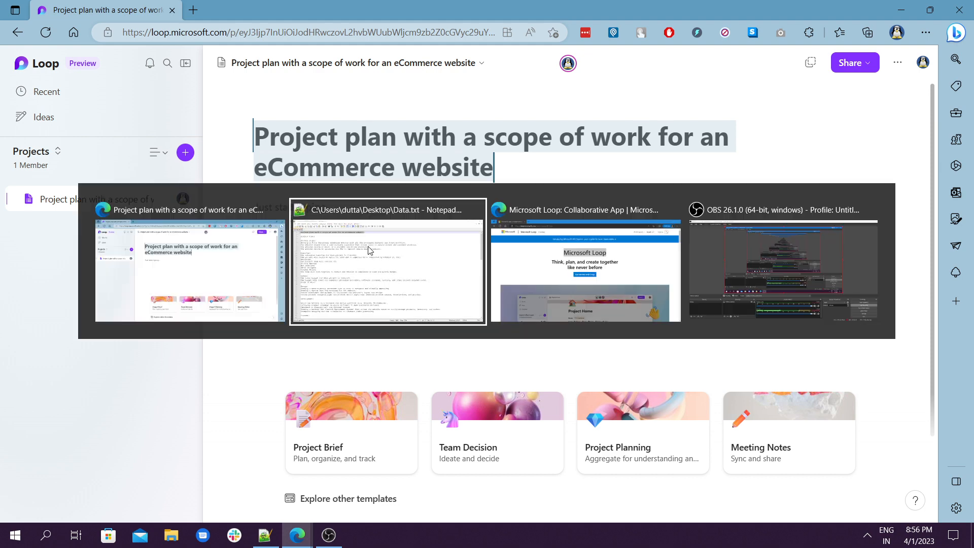
{"action": "left_click_drag", "start_coordinate": [106, 87], "coordinate": [39, 86]}
{"action": "key", "text": "alt+Tab"}
{"action": "left_click", "coordinate": [315, 206]}
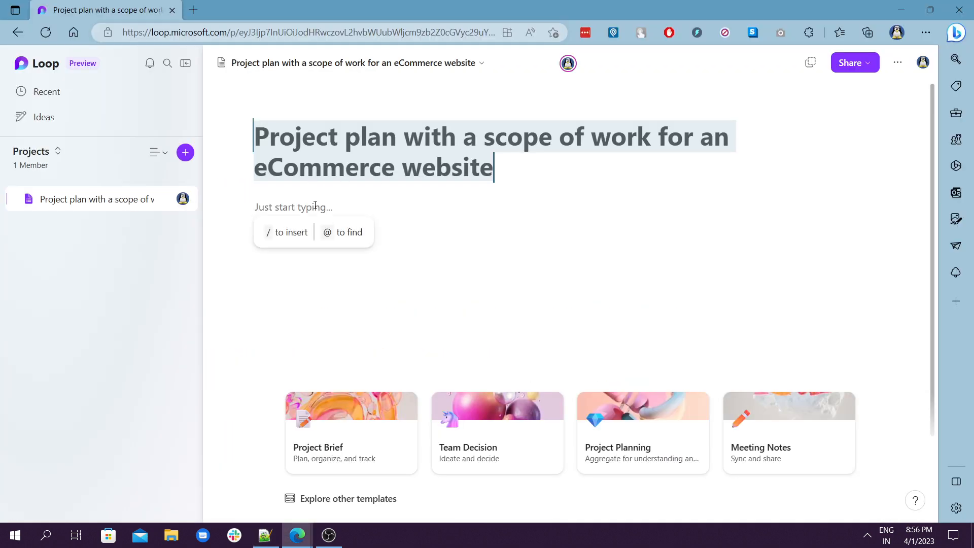
{"action": "key", "text": "ctrl+v"}
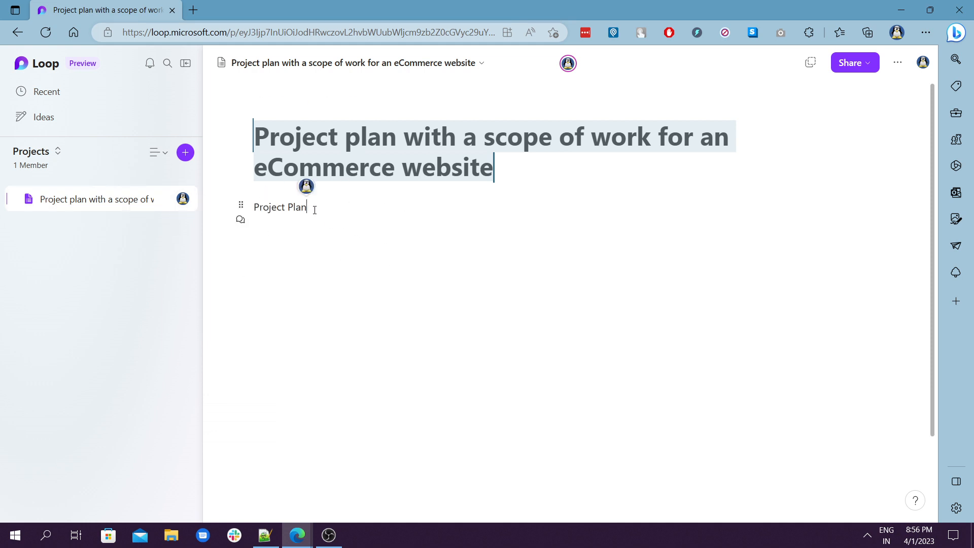
{"action": "left_click", "coordinate": [505, 169]}
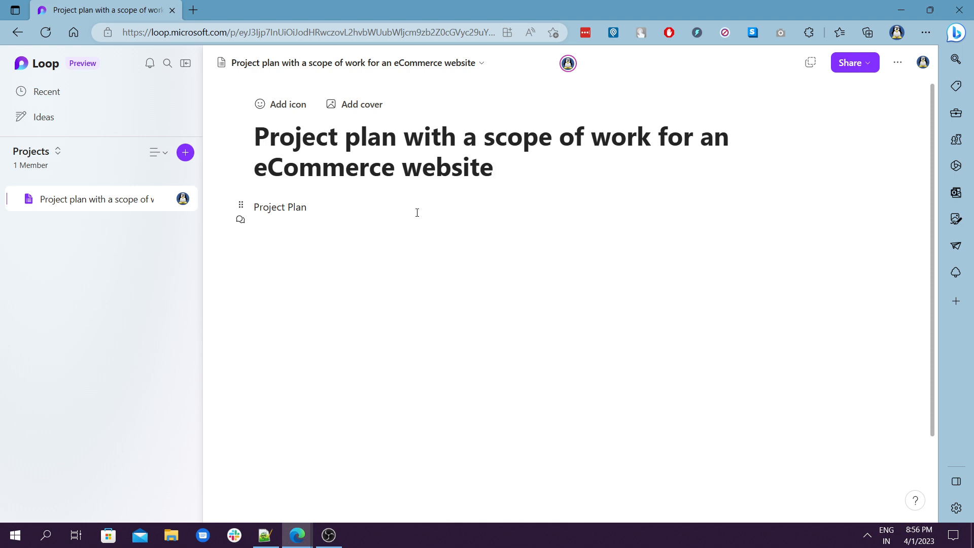
{"action": "left_click", "coordinate": [245, 223]}
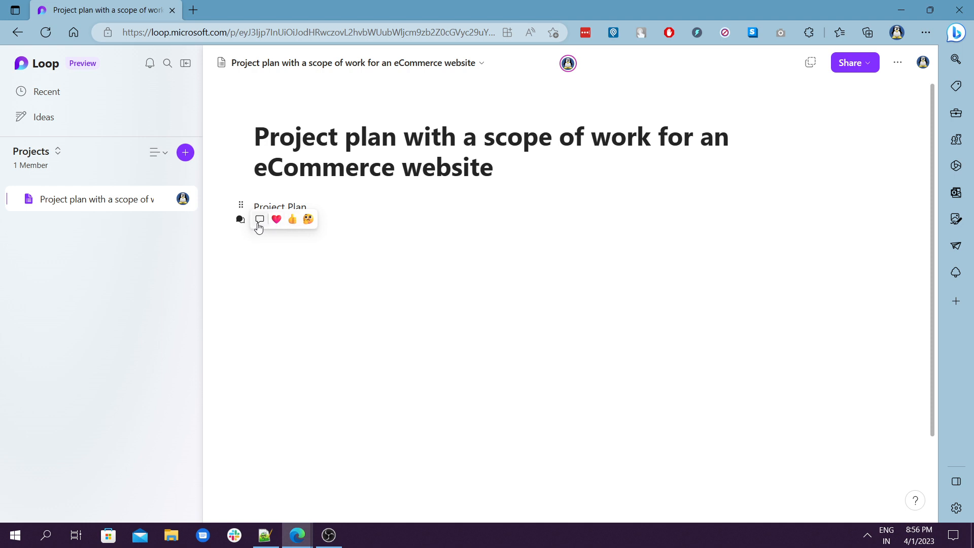
Post a 'Test' comment on the Project Plan line
{"action": "left_click", "coordinate": [259, 220]}
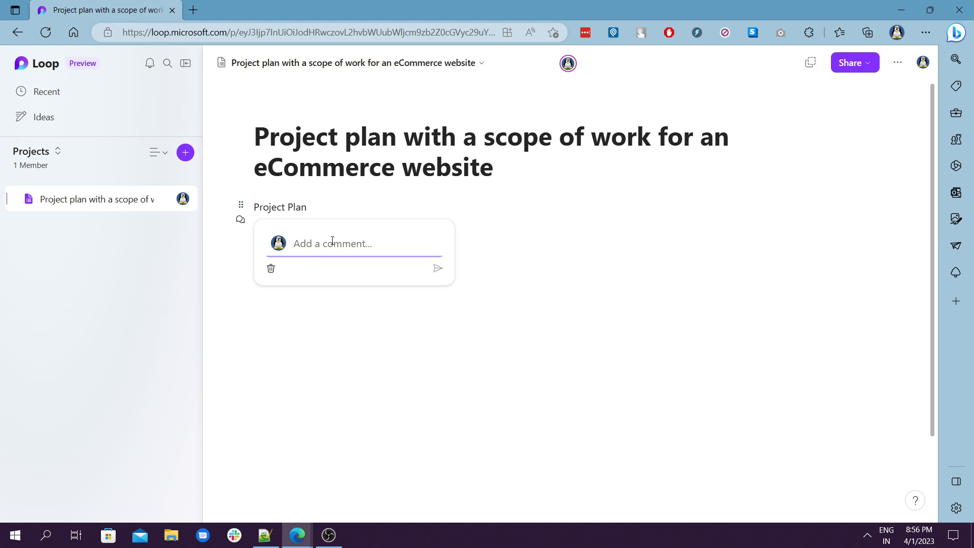
{"action": "type", "text": "Test"}
{"action": "left_click", "coordinate": [437, 269]}
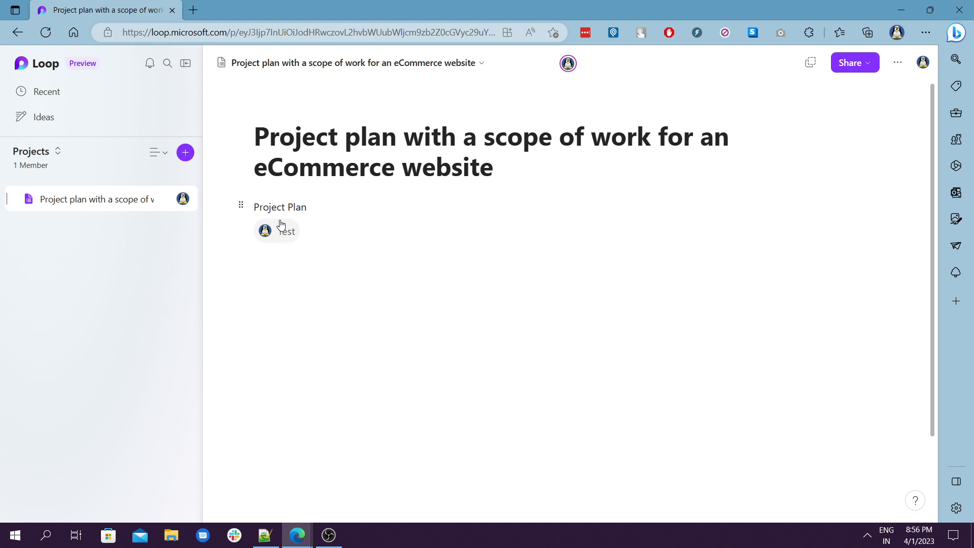
Delete the Project Plan line so the body is empty
{"action": "left_click", "coordinate": [335, 200]}
{"action": "key", "text": "BackSpace"}
{"action": "key", "text": "BackSpace"}
{"action": "key", "text": "BackSpace"}
{"action": "key", "text": "BackSpace"}
{"action": "key", "text": "BackSpace"}
{"action": "key", "text": "BackSpace"}
{"action": "key", "text": "BackSpace"}
{"action": "key", "text": "BackSpace"}
{"action": "key", "text": "BackSpace"}
{"action": "key", "text": "BackSpace"}
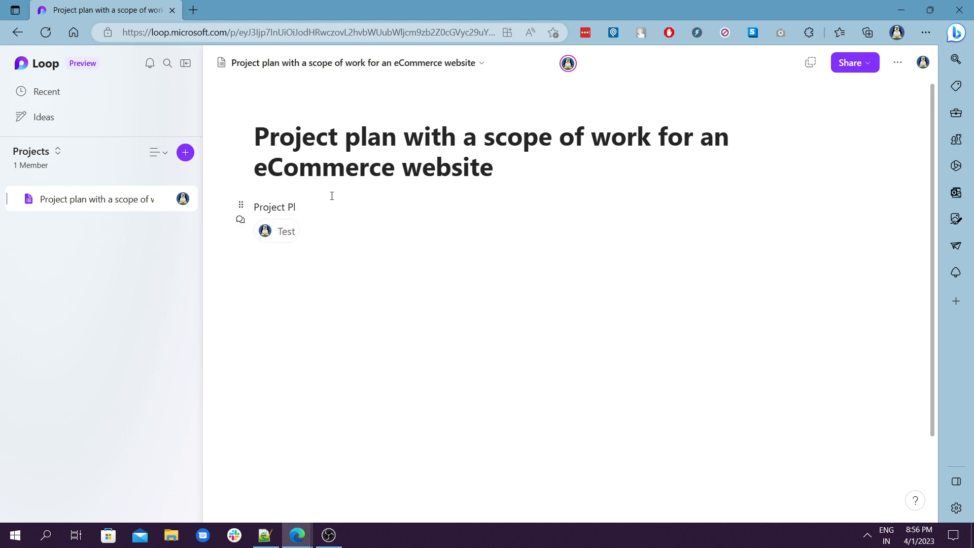
{"action": "key", "text": "BackSpace"}
{"action": "key", "text": "BackSpace"}
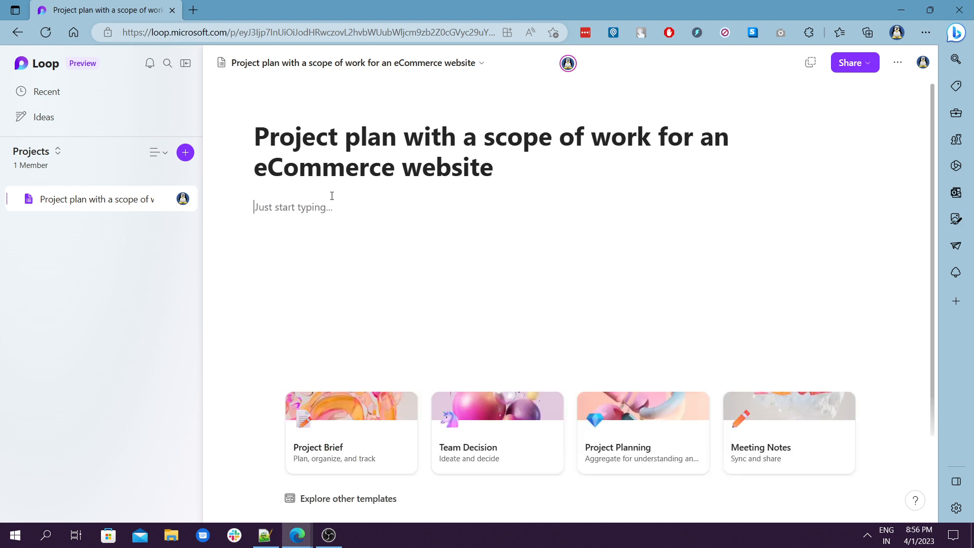
Insert a table on the empty body line using the / insert menu
{"action": "left_click", "coordinate": [470, 244]}
{"action": "type", "text": "/"}
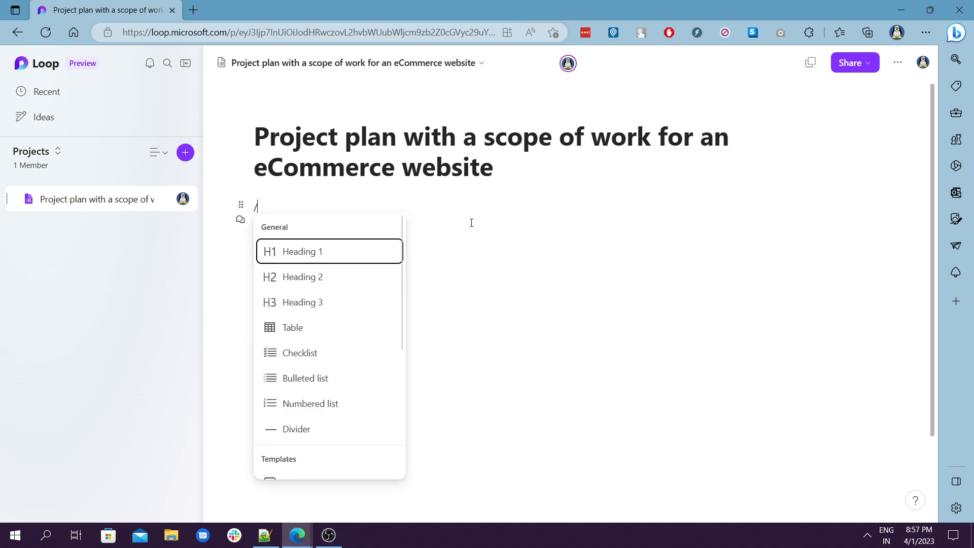
{"action": "key", "text": "Down"}
{"action": "key", "text": "Down"}
{"action": "key", "text": "Down"}
{"action": "key", "text": "Down"}
{"action": "key", "text": "Down"}
{"action": "key", "text": "Down"}
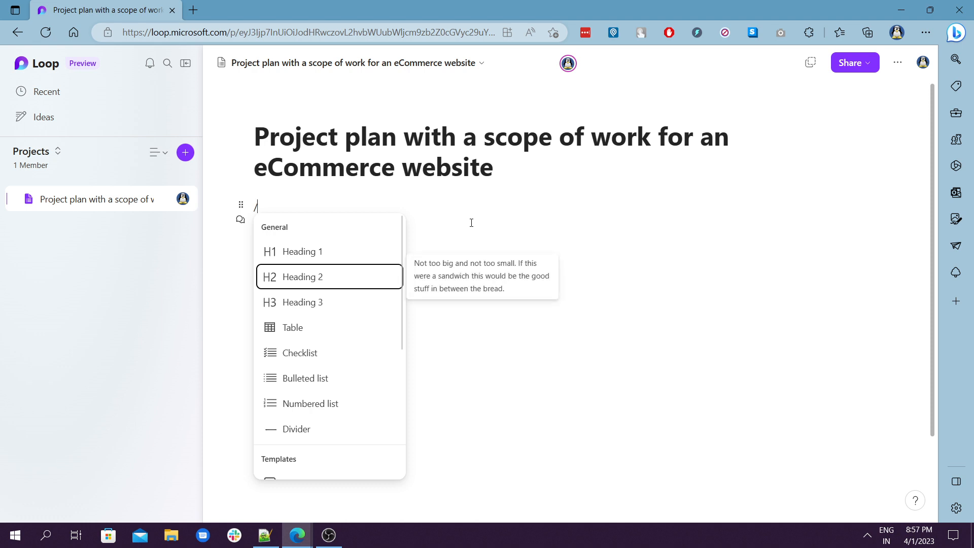
{"action": "key", "text": "Down"}
{"action": "key", "text": "Down"}
{"action": "key", "text": "Down"}
{"action": "key", "text": "Down"}
{"action": "key", "text": "Down"}
{"action": "key", "text": "Down"}
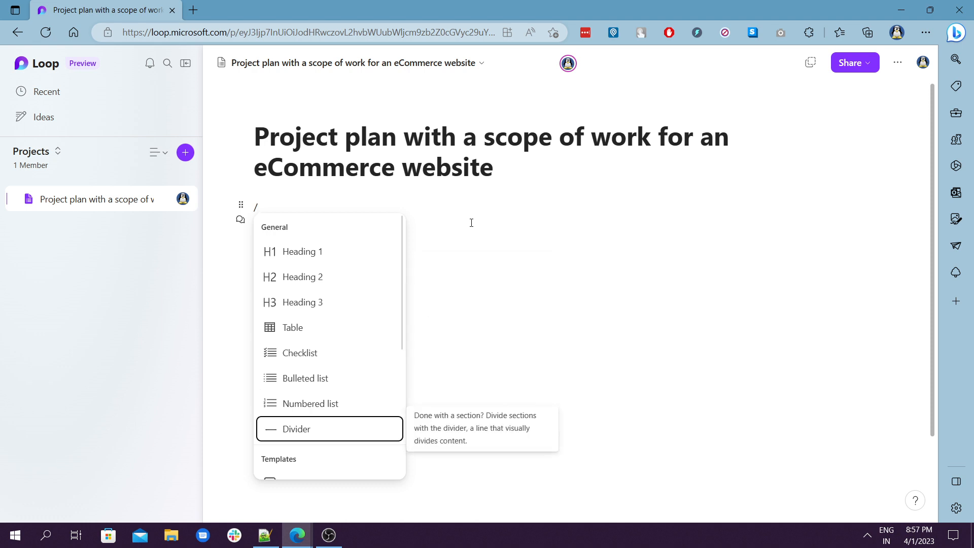
{"action": "key", "text": "Up"}
{"action": "key", "text": "Up"}
{"action": "key", "text": "Up"}
{"action": "key", "text": "Up"}
{"action": "key", "text": "Up"}
{"action": "key", "text": "Up"}
{"action": "key", "text": "Up"}
{"action": "key", "text": "Up"}
{"action": "key", "text": "Up"}
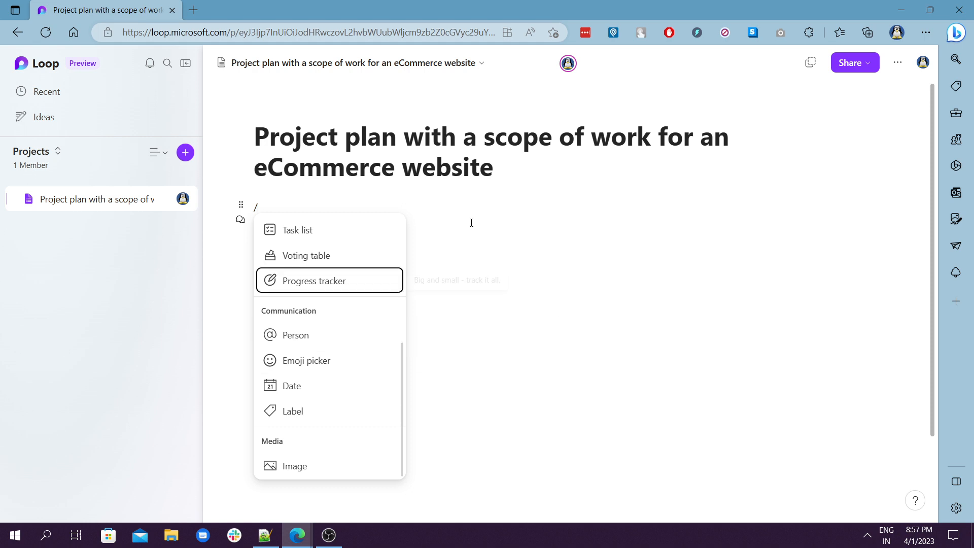
{"action": "key", "text": "Up"}
{"action": "key", "text": "Up"}
{"action": "key", "text": "Up"}
{"action": "key", "text": "Up"}
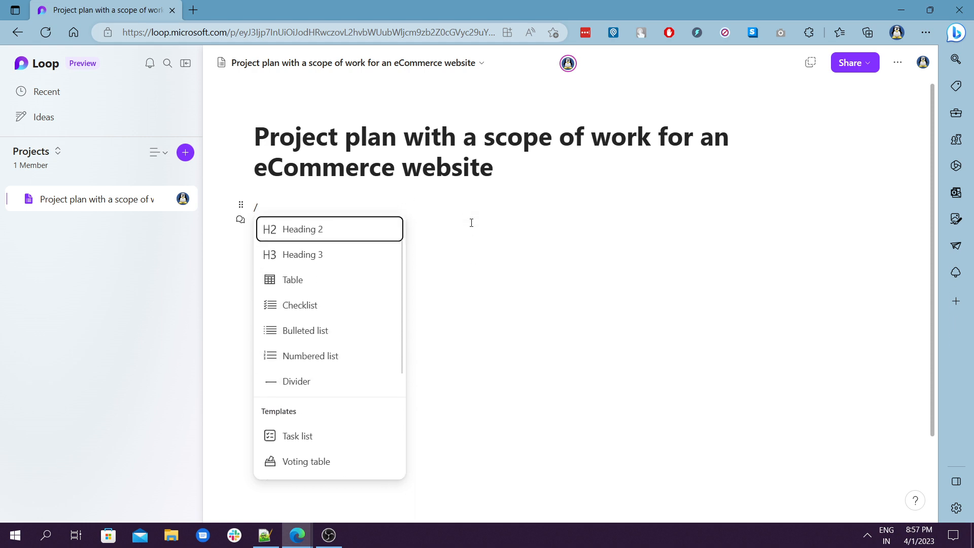
{"action": "key", "text": "Down"}
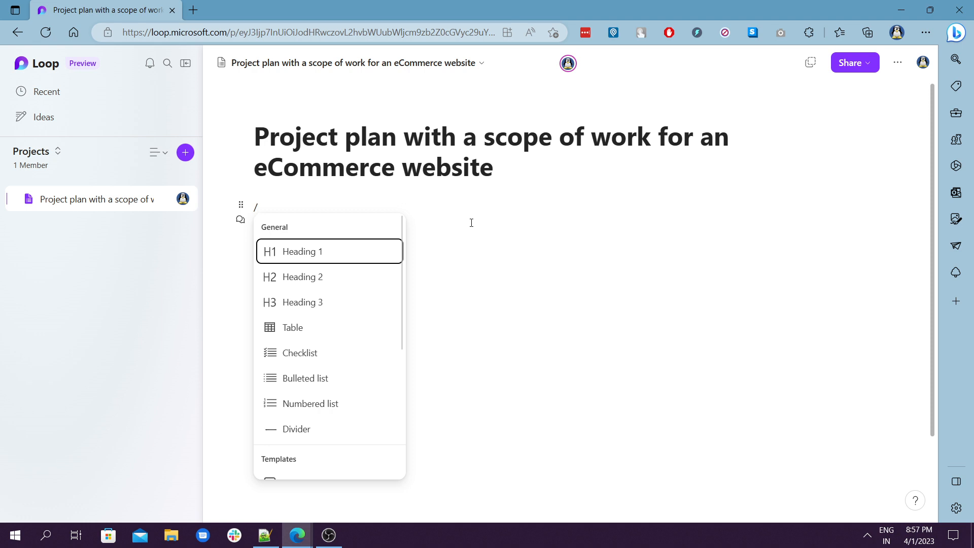
{"action": "key", "text": "Down"}
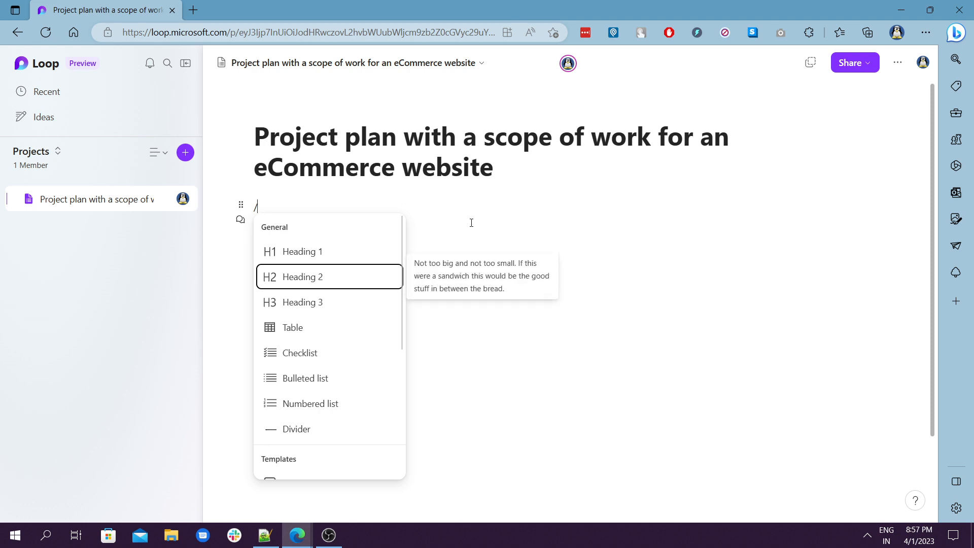
{"action": "key", "text": "Down"}
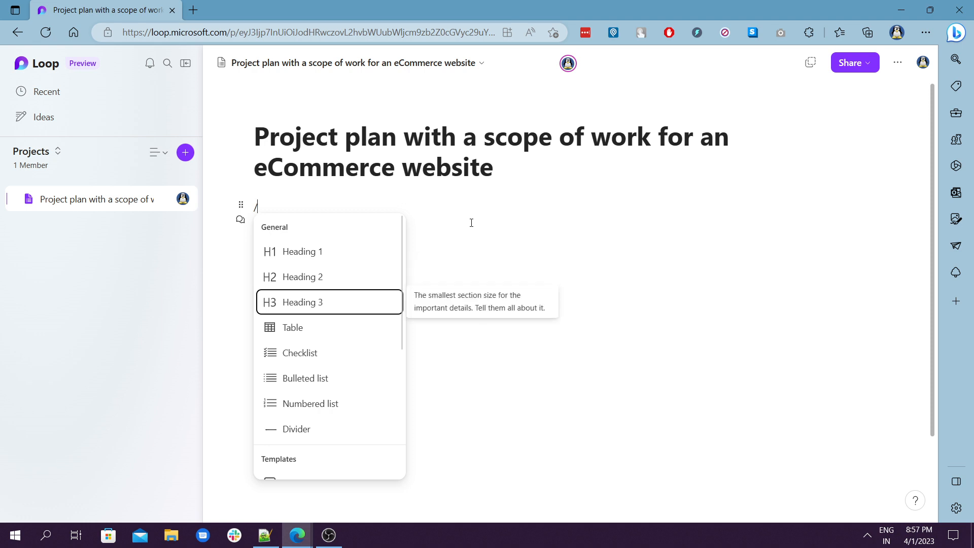
{"action": "key", "text": "Down"}
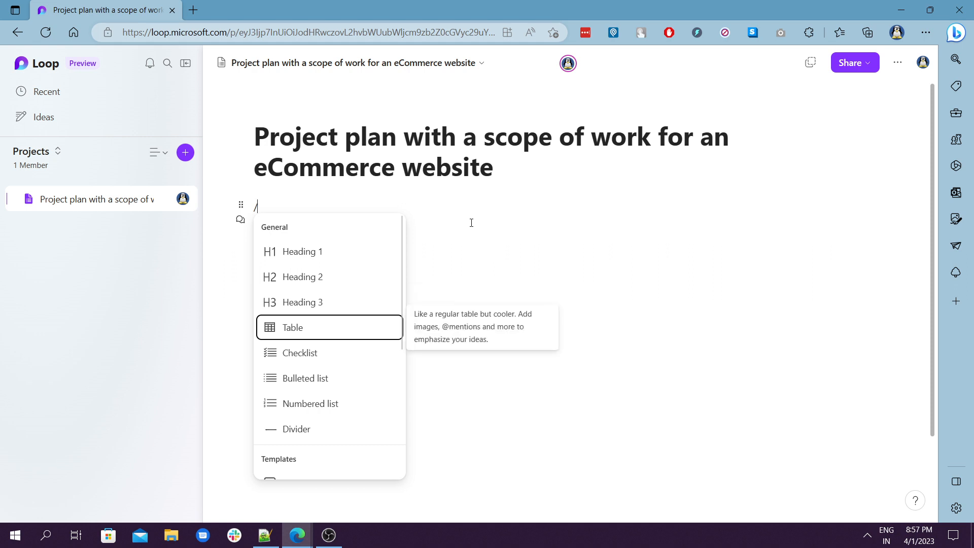
{"action": "key", "text": "Return"}
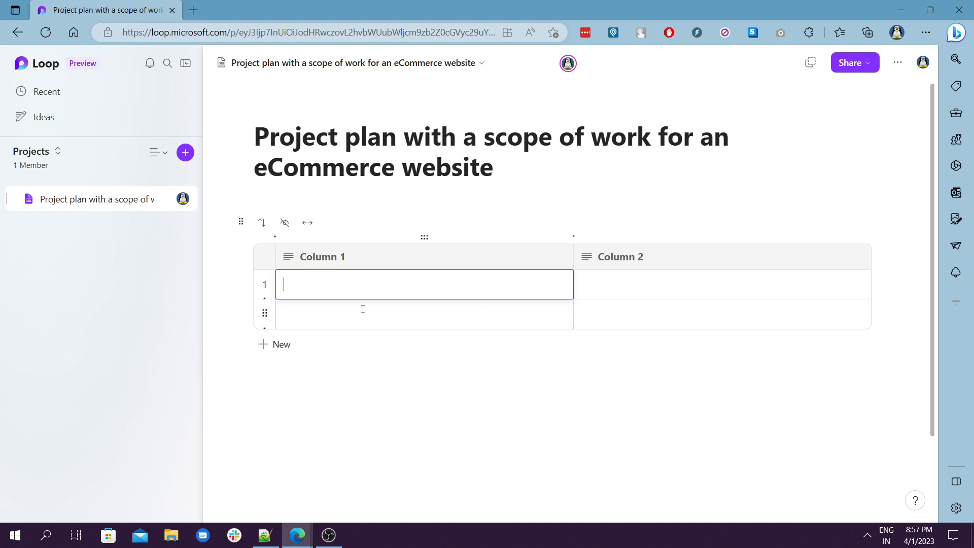
Rename the table headers Column 1 and Column 2 to 'Name' and 'Email'
{"action": "left_click", "coordinate": [355, 257]}
{"action": "left_click", "coordinate": [355, 257]}
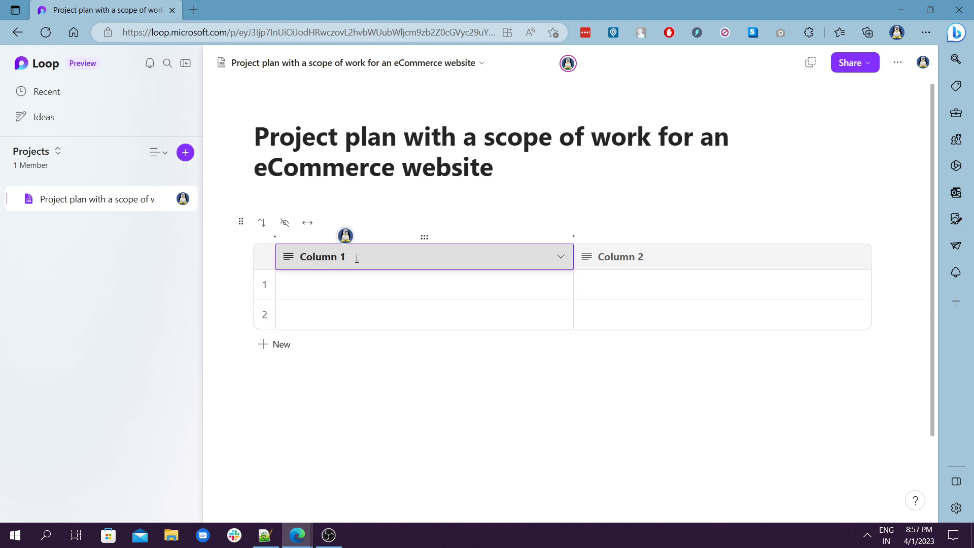
{"action": "key", "text": "BackSpace"}
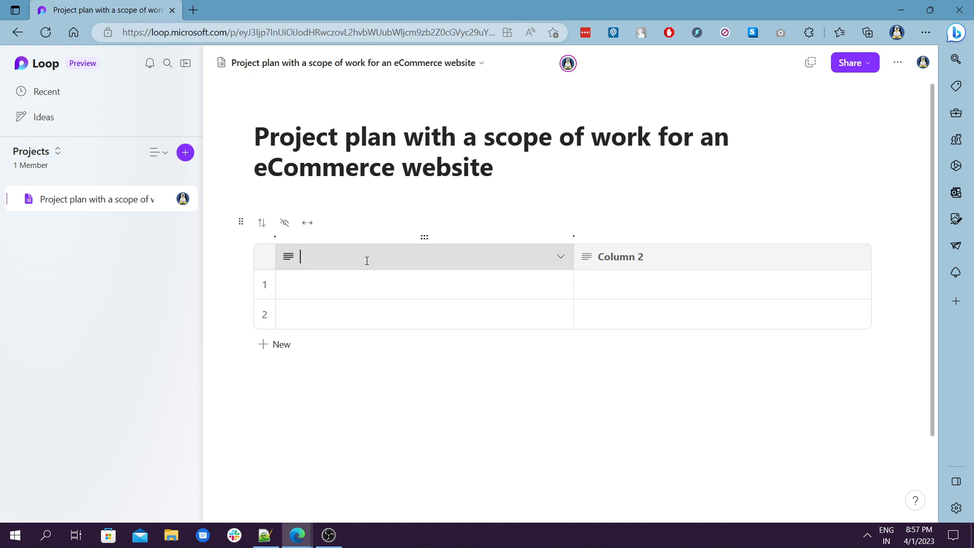
{"action": "type", "text": "Name"}
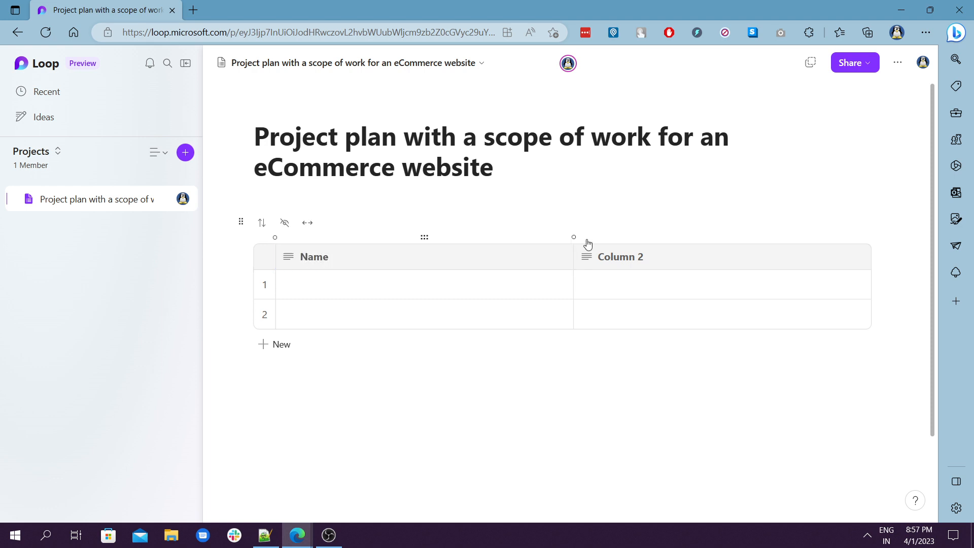
{"action": "left_click", "coordinate": [651, 253]}
{"action": "left_click", "coordinate": [659, 258]}
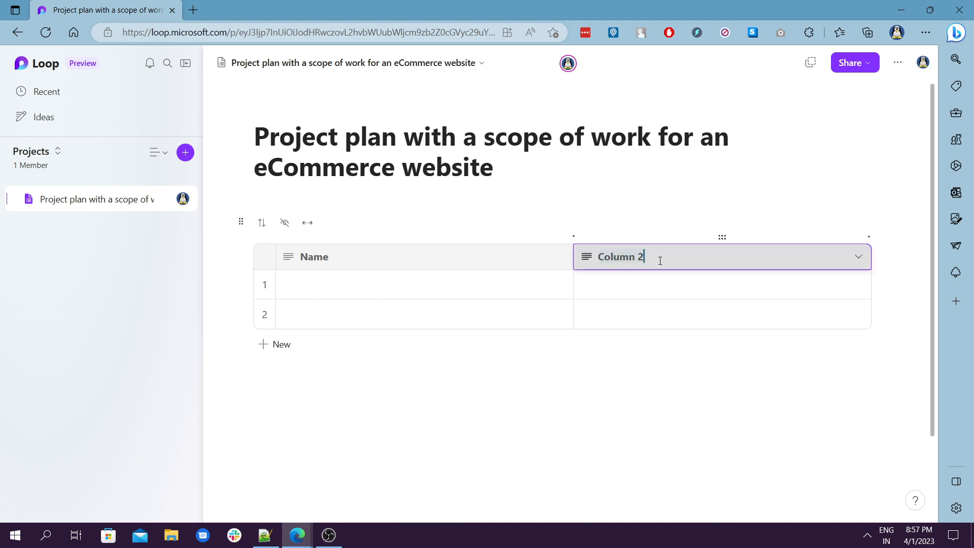
{"action": "type", "text": "Email"}
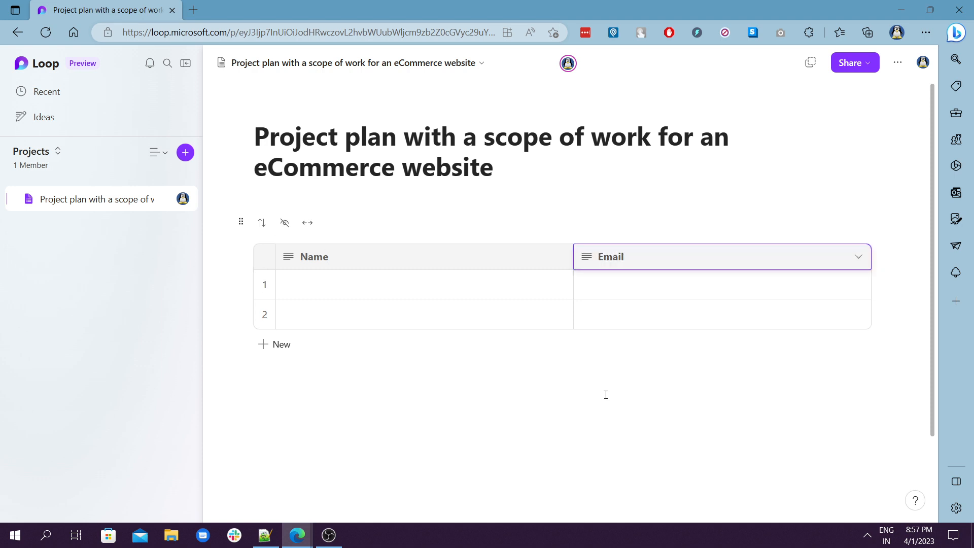
{"action": "left_click", "coordinate": [355, 294]}
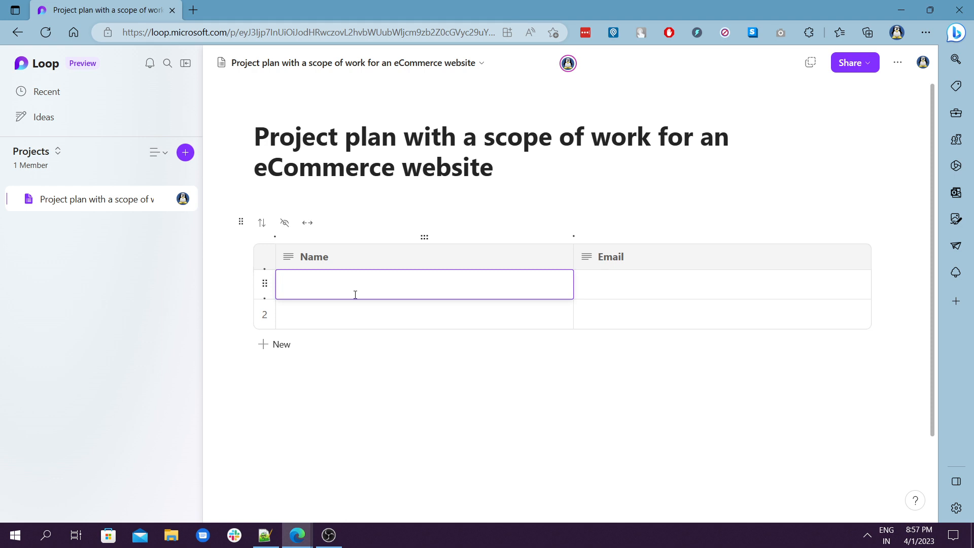
Enter two test users' names and e-mail addresses into the table's two rows
{"action": "type", "text": "Test User 1"}
{"action": "left_click", "coordinate": [625, 286]}
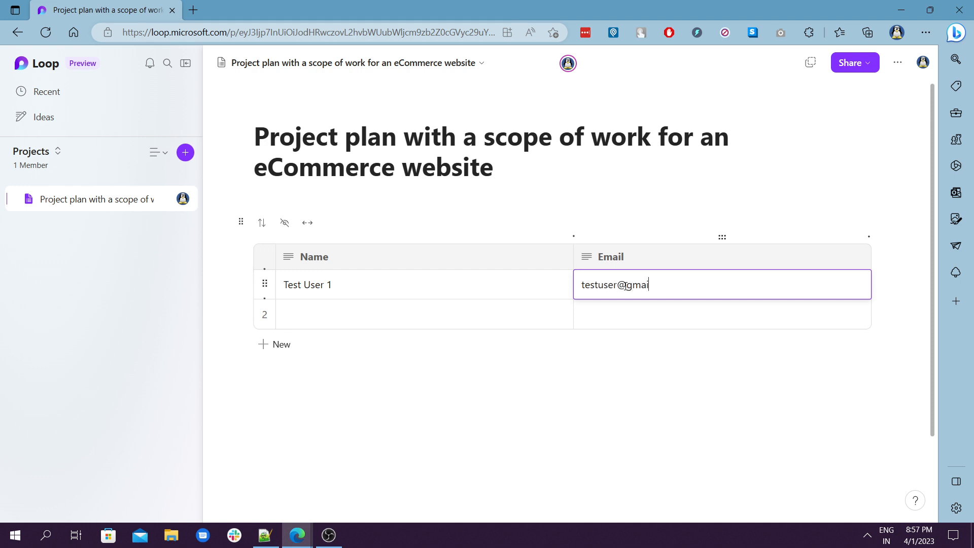
{"action": "type", "text": "testuser@gmail.com"}
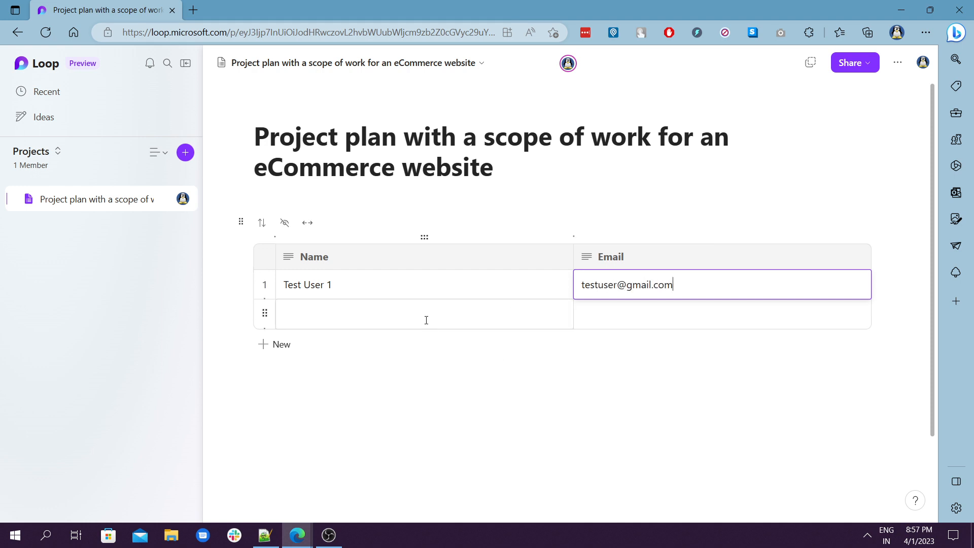
{"action": "left_click", "coordinate": [426, 320]}
{"action": "type", "text": "Test"}
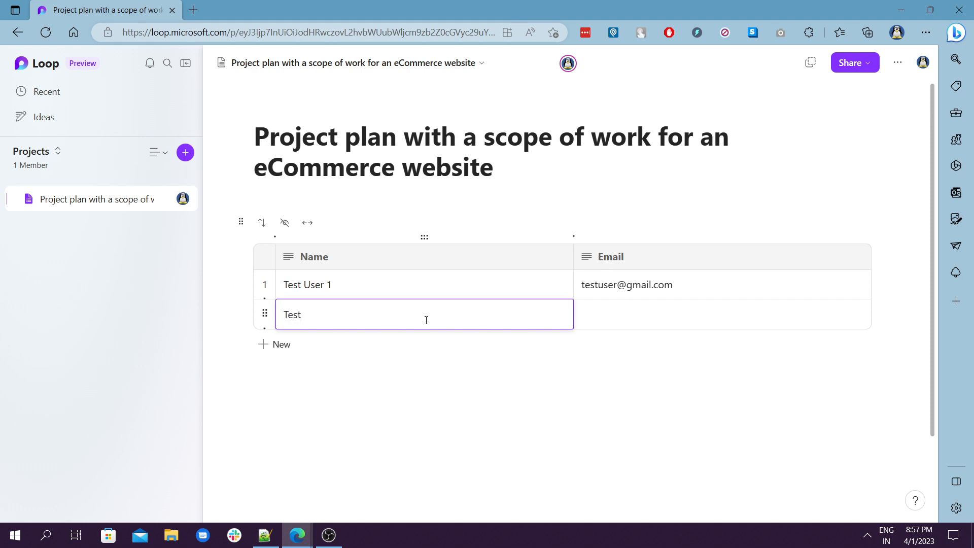
{"action": "type", "text": " User 2"}
{"action": "left_click", "coordinate": [645, 301]}
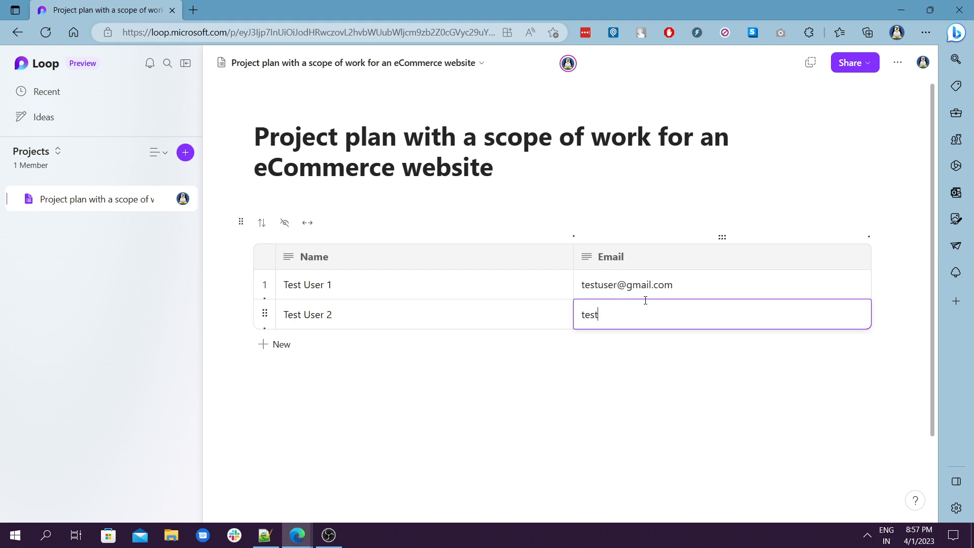
{"action": "type", "text": "testuser2@gmail.com"}
{"action": "left_click", "coordinate": [544, 398]}
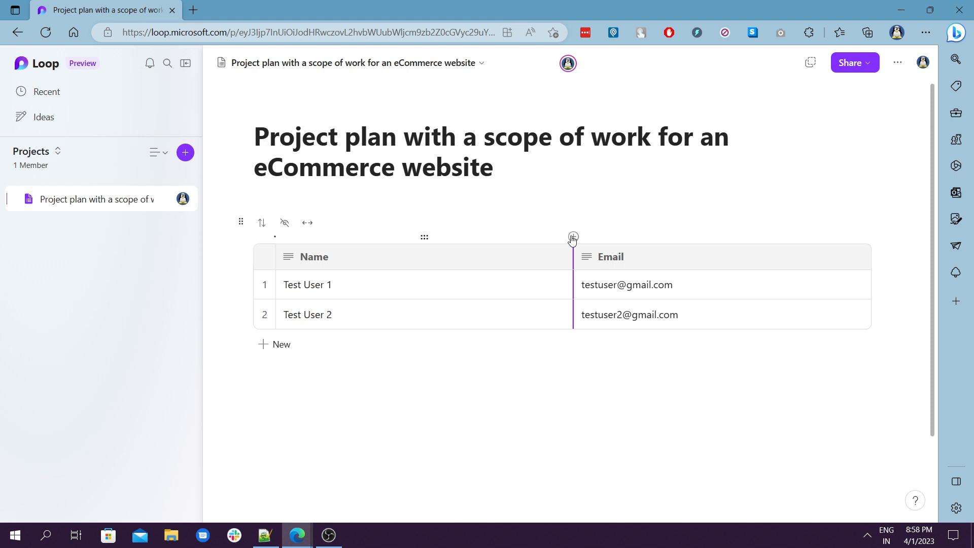
Add a 'Phone Number' column between Name and Email
{"action": "left_click", "coordinate": [573, 237]}
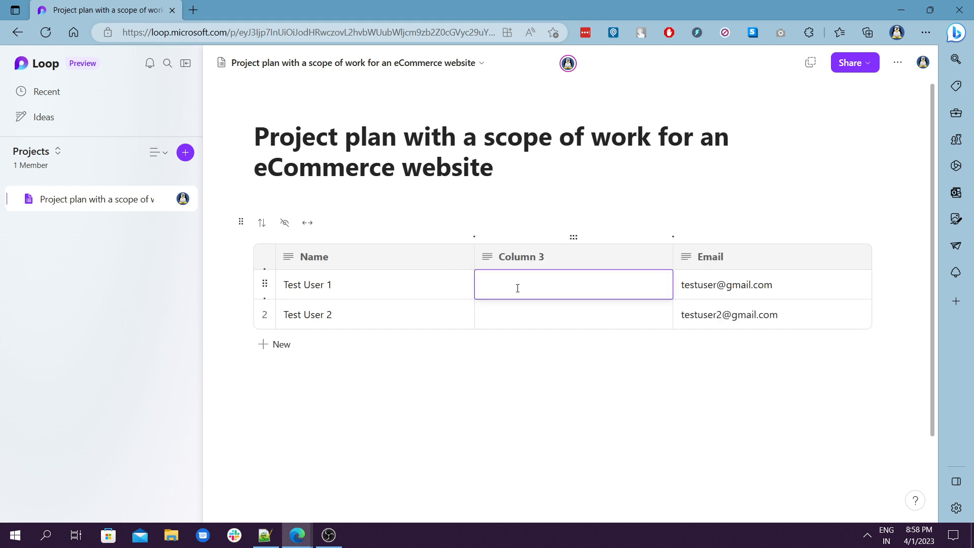
{"action": "left_click", "coordinate": [528, 259]}
{"action": "left_click", "coordinate": [544, 257]}
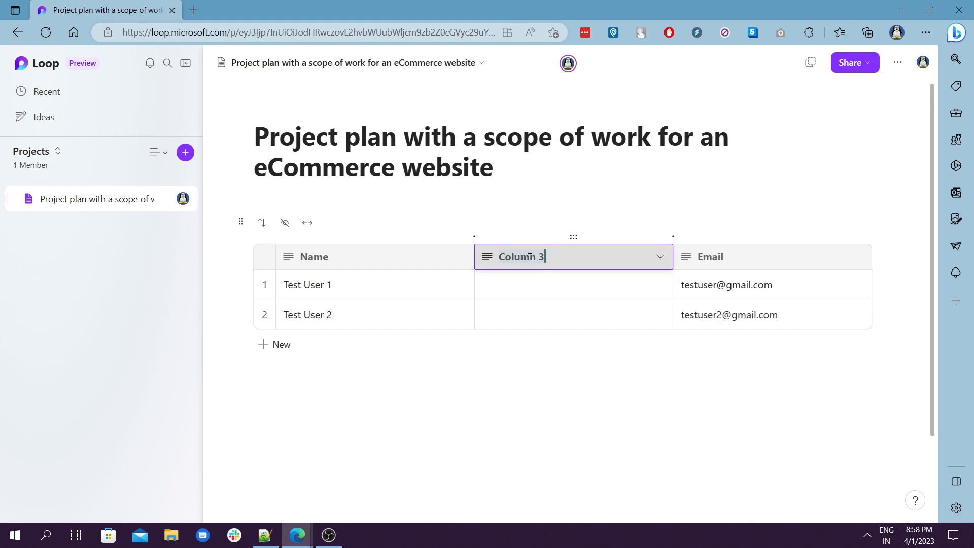
{"action": "type", "text": "Phone Number"}
Enter phone numbers for both test users in the Phone Number column
{"action": "left_click", "coordinate": [527, 281]}
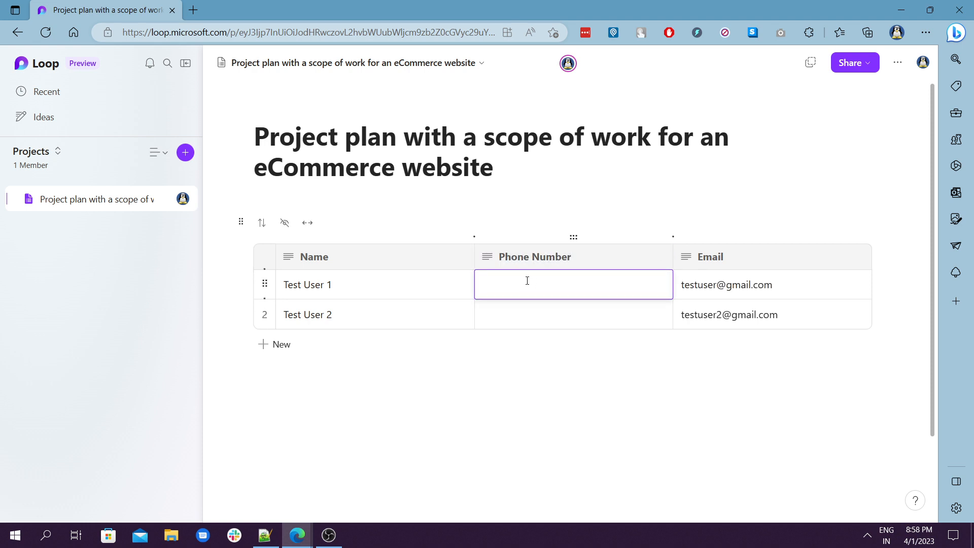
{"action": "type", "text": "123456789"}
{"action": "left_click", "coordinate": [635, 440]}
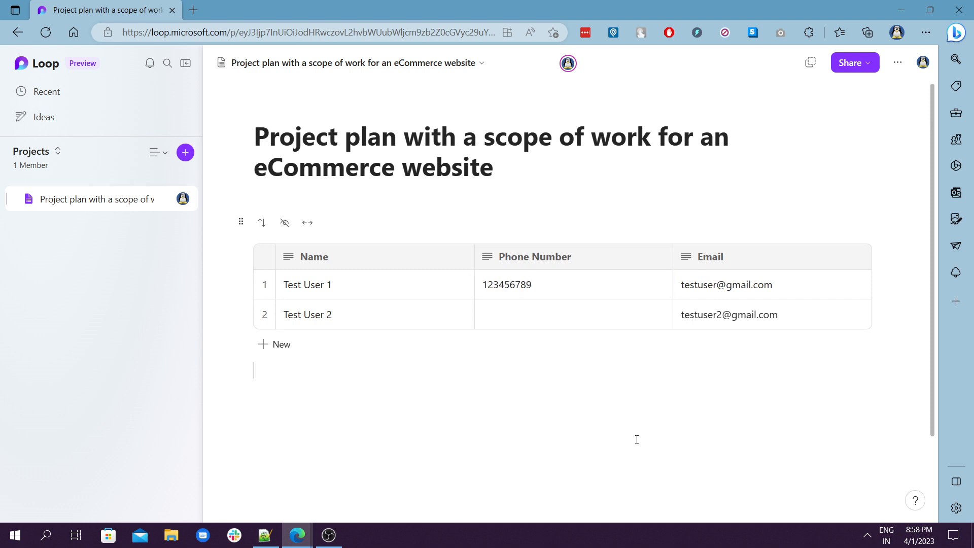
{"action": "left_click", "coordinate": [552, 322]}
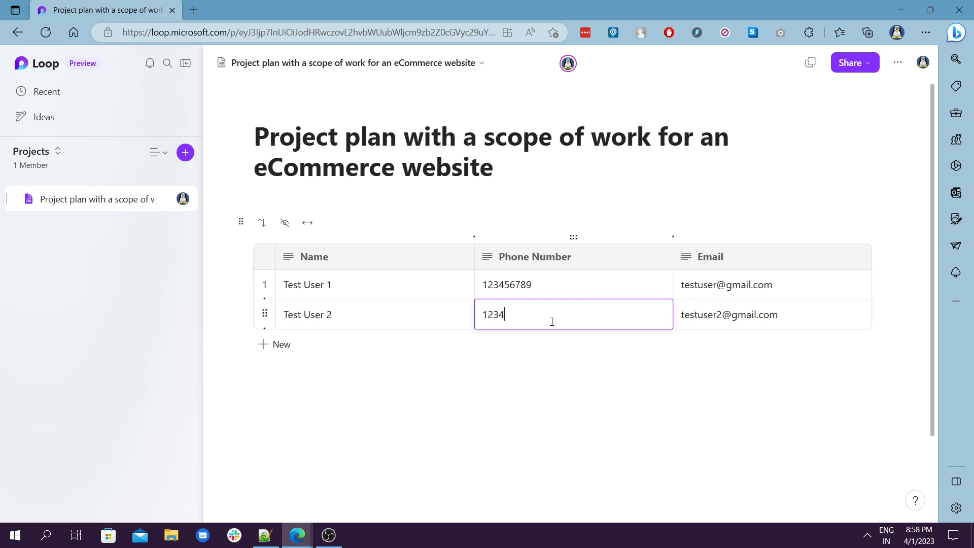
{"action": "type", "text": "123456789"}
Convert the Phone Number column to a Date column, accepting that its phone numbers are erased
{"action": "left_click", "coordinate": [660, 257]}
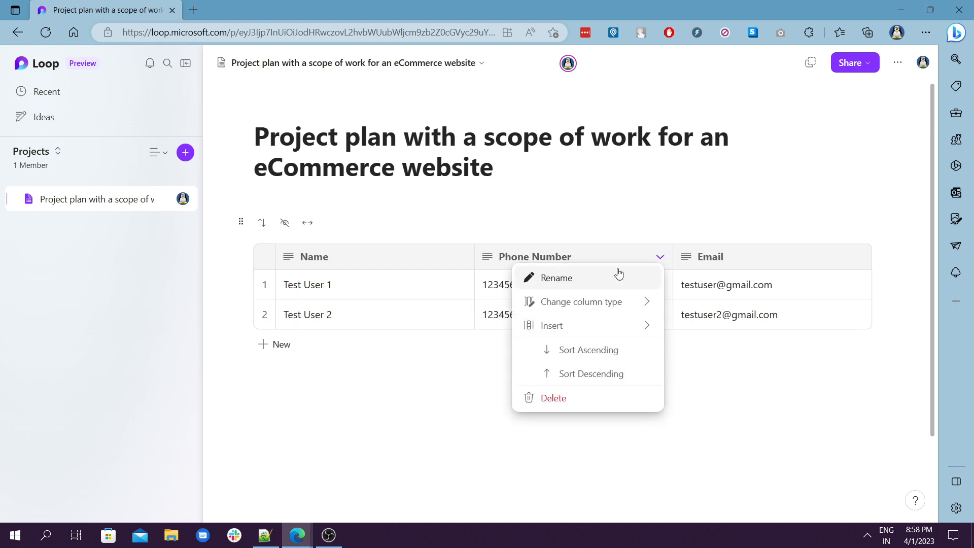
{"action": "left_click", "coordinate": [569, 307]}
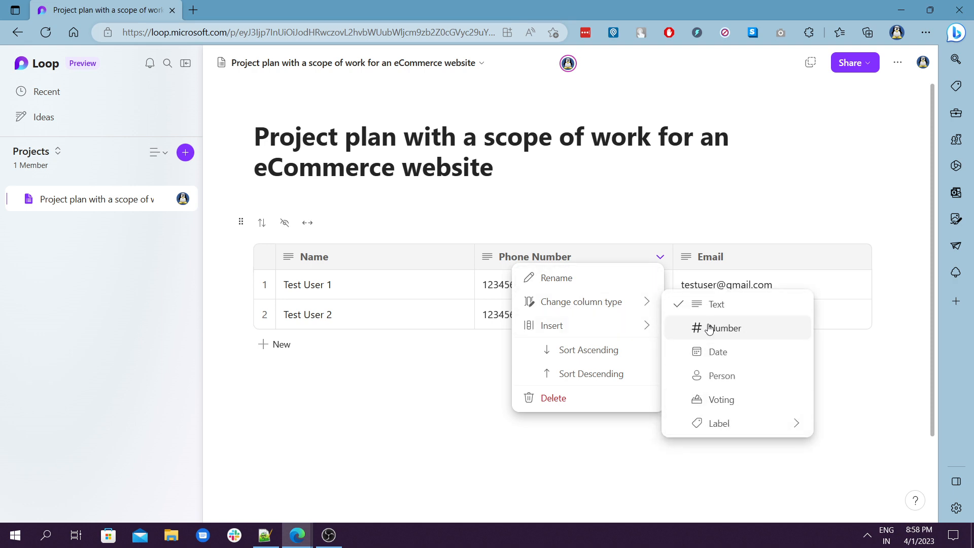
{"action": "left_click", "coordinate": [716, 351]}
{"action": "left_click", "coordinate": [556, 319]}
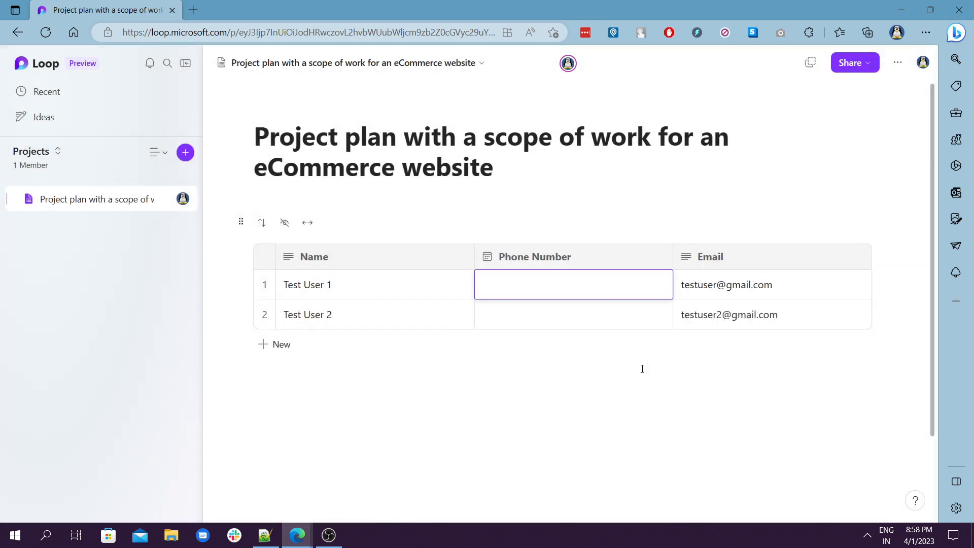
{"action": "left_click", "coordinate": [558, 291]}
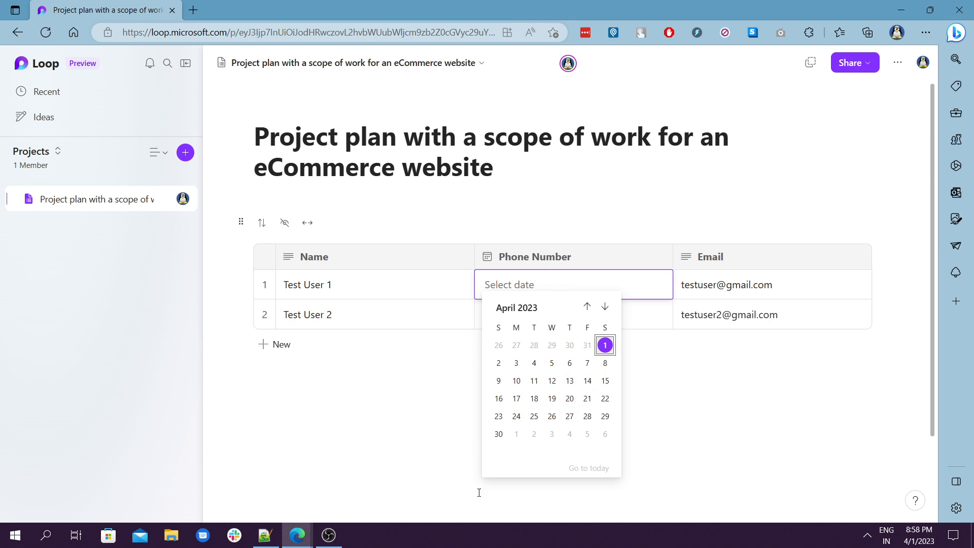
{"action": "left_click", "coordinate": [750, 385]}
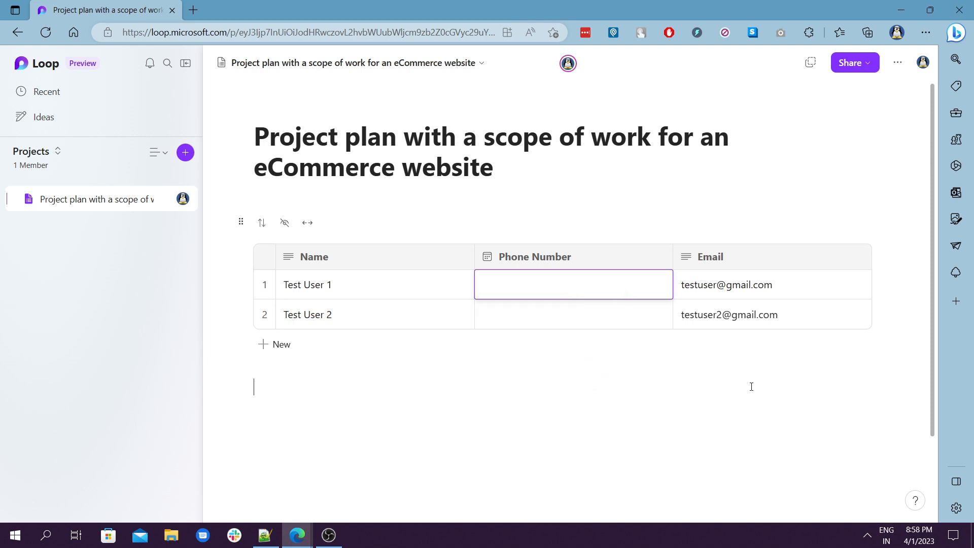
{"action": "left_click", "coordinate": [659, 260]}
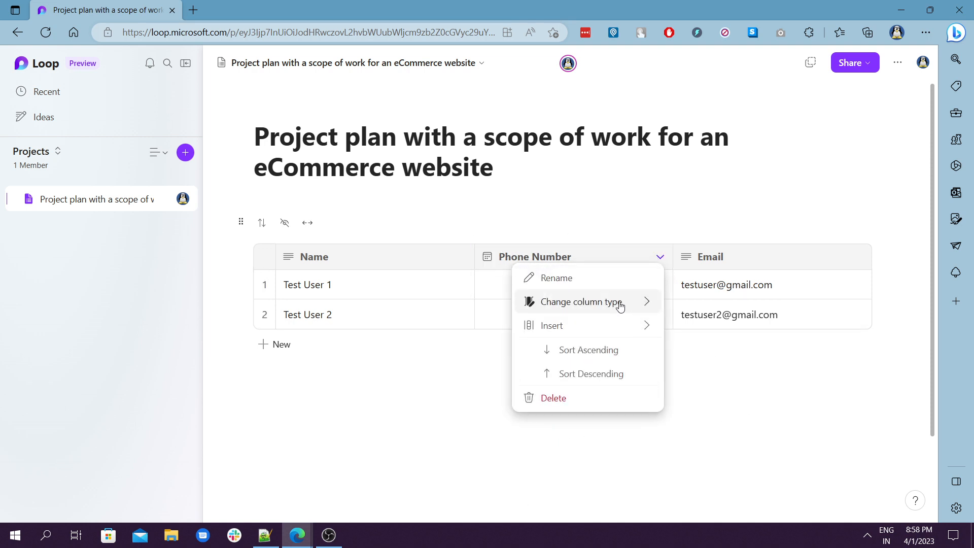
Switch Phone Number to a Number column and enter a phone number for both test users
{"action": "mouse_move", "coordinate": [620, 304]}
{"action": "left_click", "coordinate": [717, 329]}
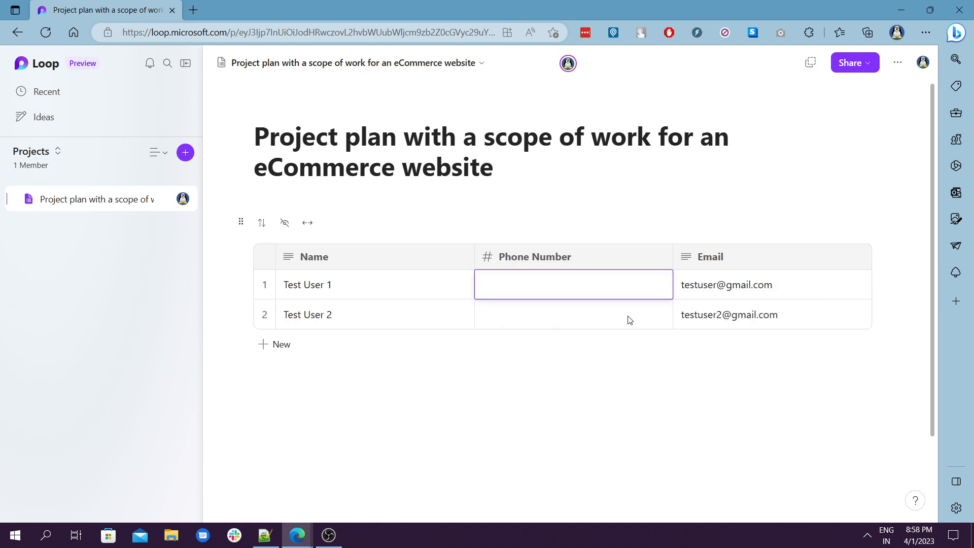
{"action": "left_click", "coordinate": [570, 282]}
{"action": "type", "text": "1234567890"}
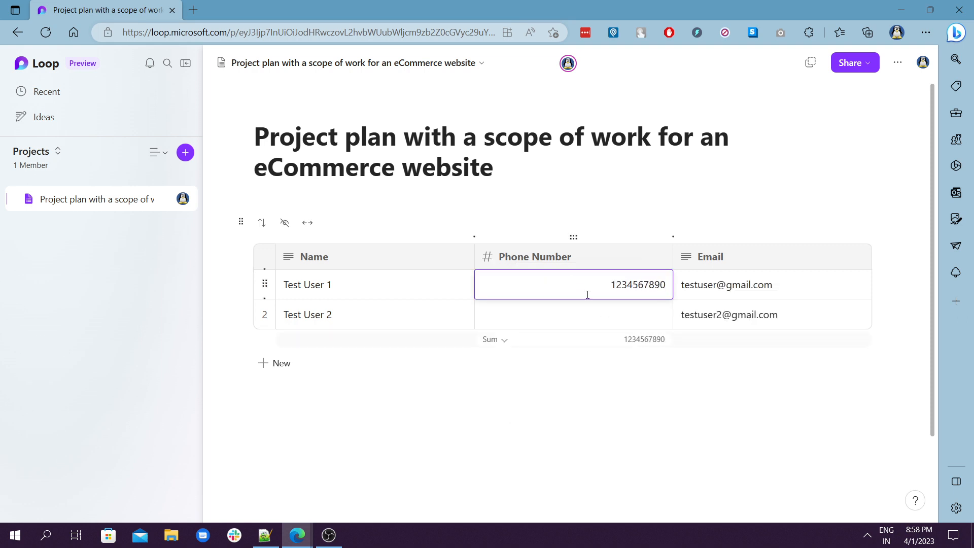
{"action": "left_click", "coordinate": [643, 393]}
{"action": "left_click", "coordinate": [636, 308]}
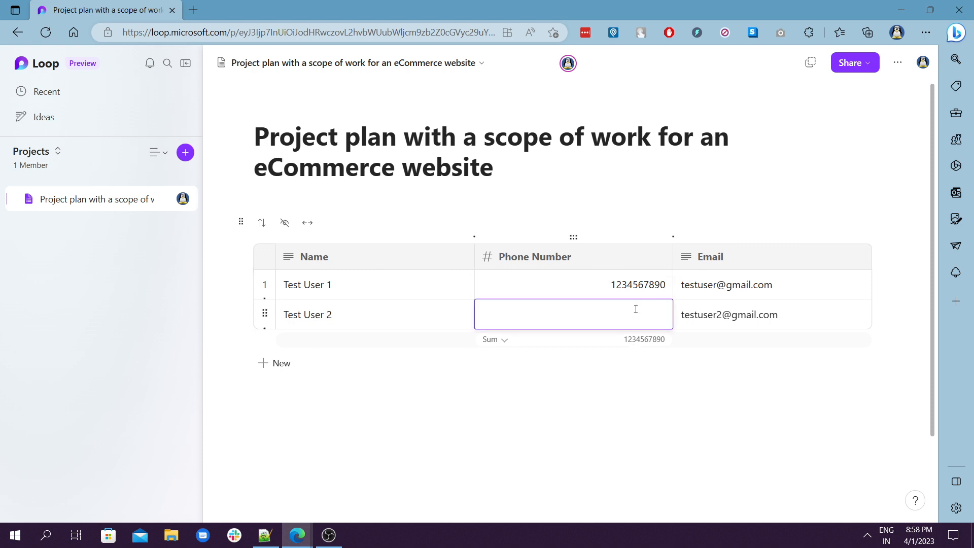
{"action": "type", "text": "1234567890"}
{"action": "left_click", "coordinate": [656, 395]}
{"action": "left_click", "coordinate": [660, 257]}
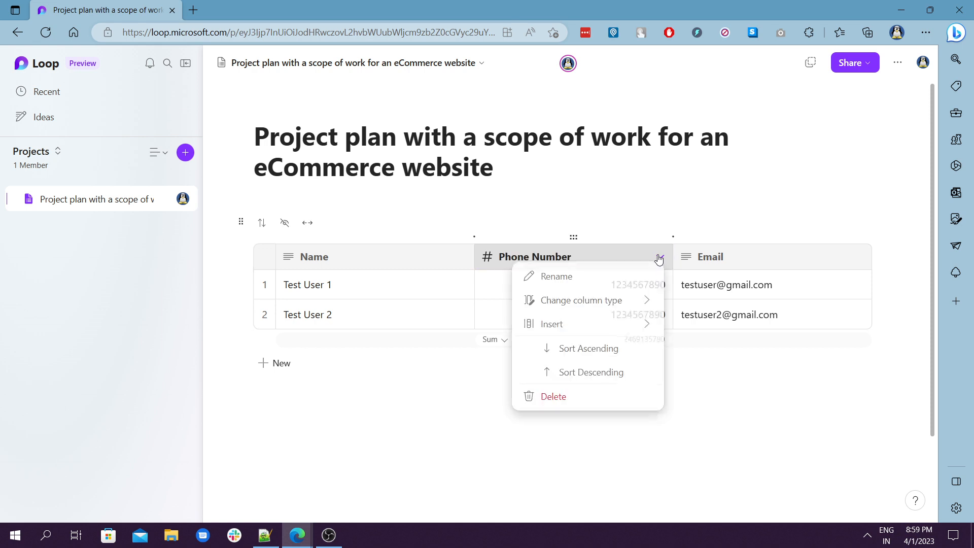
Convert Phone Number to a Person column, confirming the erase warning, and try an @ mention
{"action": "mouse_move", "coordinate": [636, 304]}
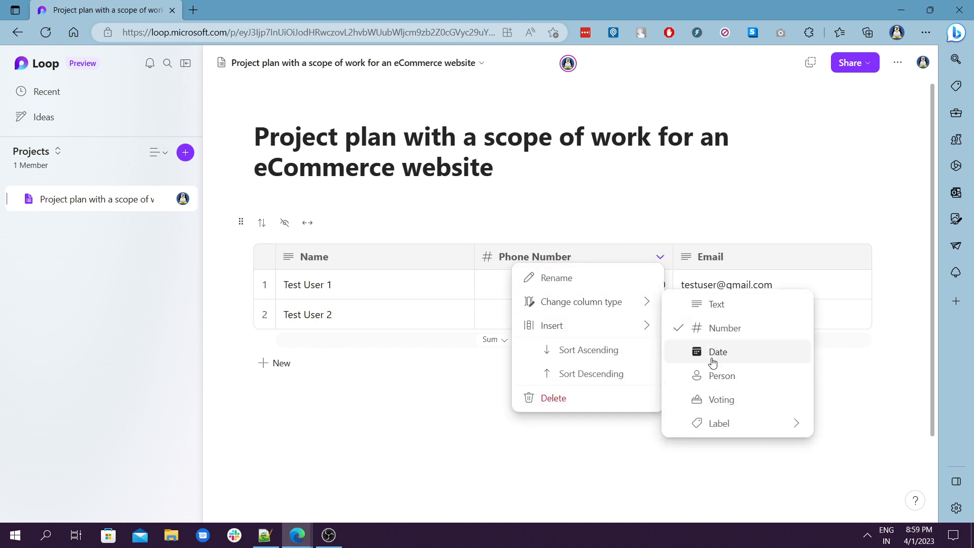
{"action": "left_click", "coordinate": [716, 386]}
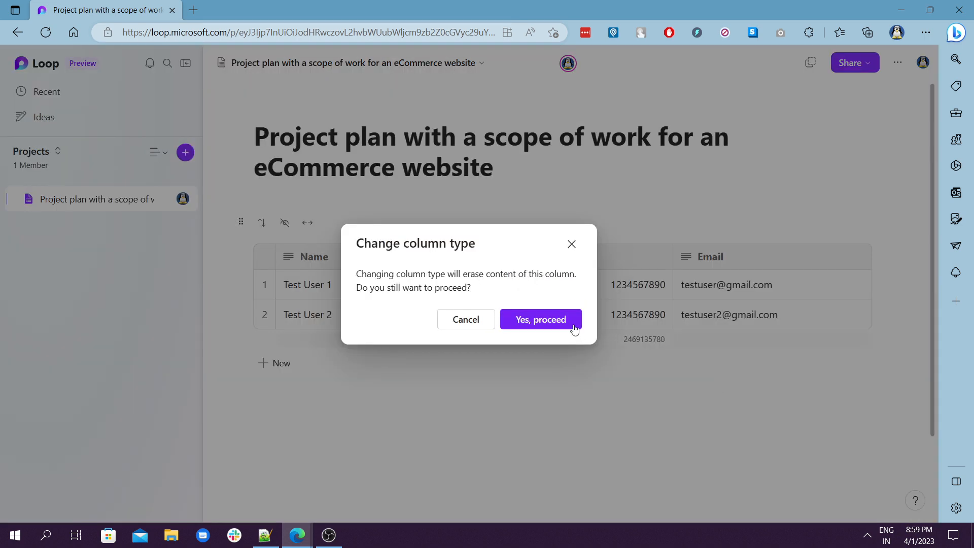
{"action": "left_click_drag", "start_coordinate": [361, 274], "coordinate": [504, 289]}
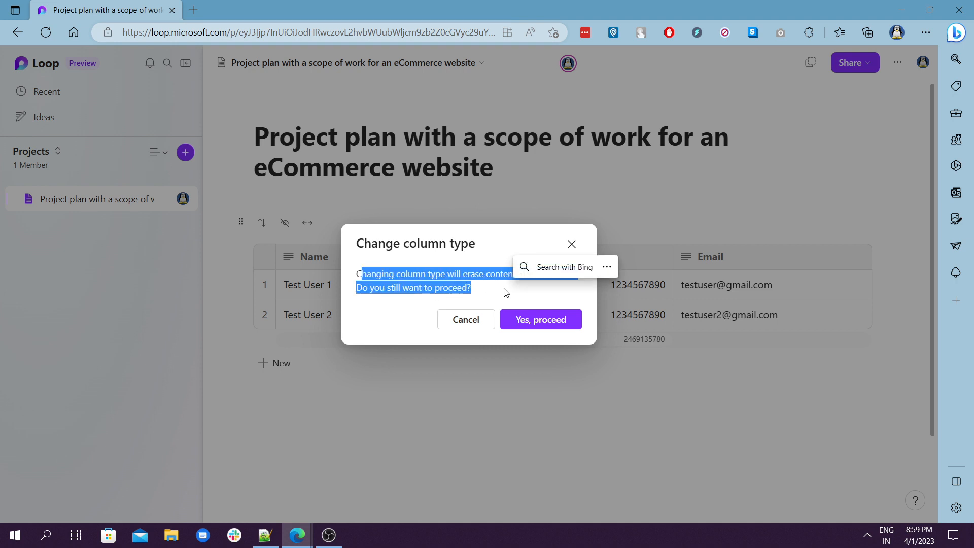
{"action": "left_click", "coordinate": [560, 326]}
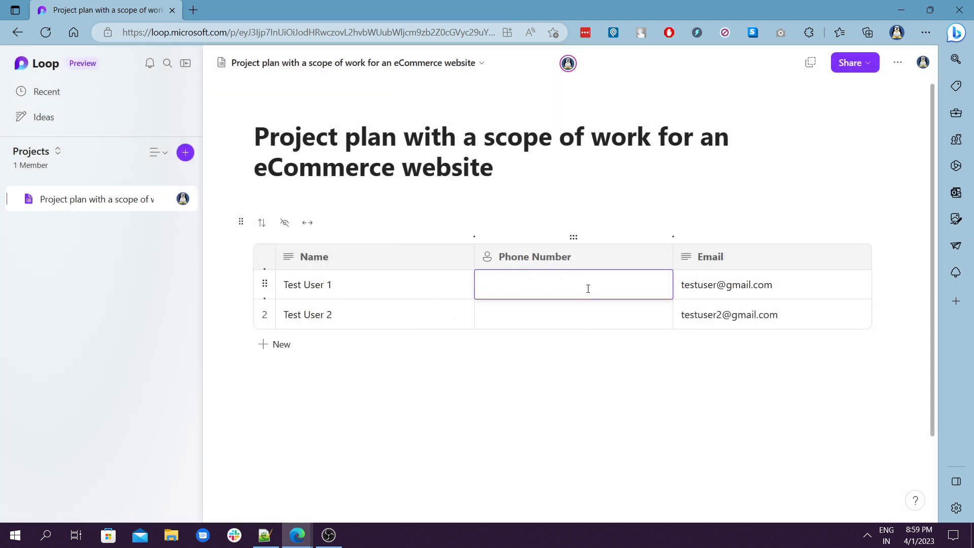
{"action": "type", "text": "@"}
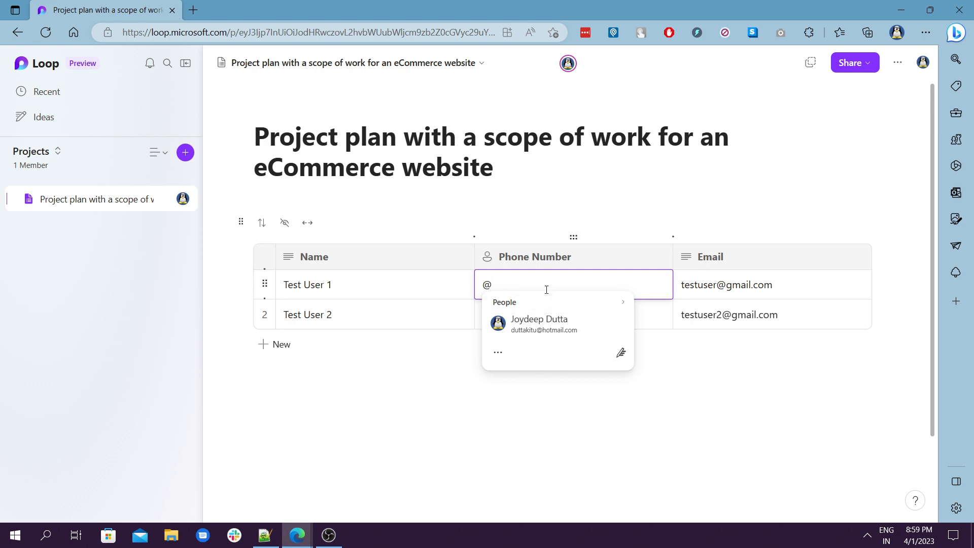
{"action": "key", "text": "BackSpace"}
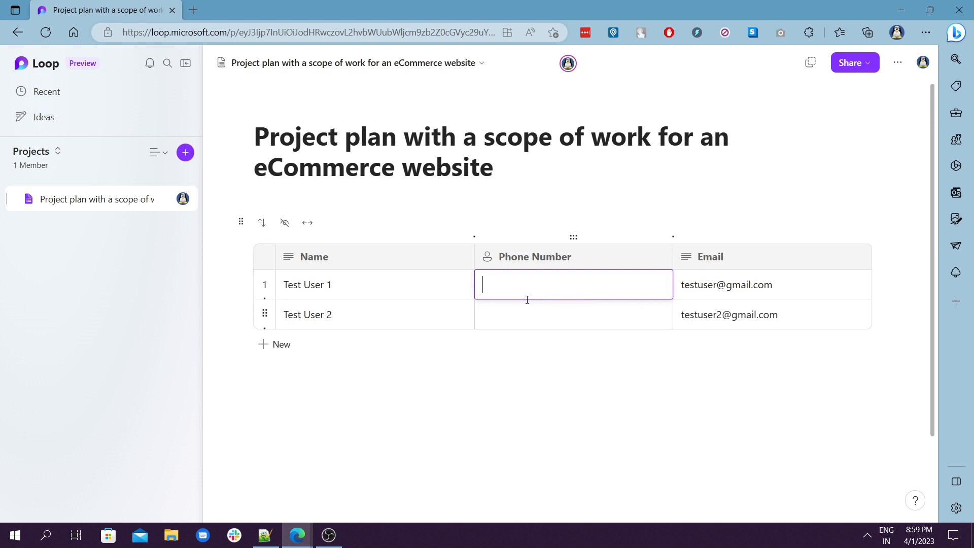
{"action": "left_click", "coordinate": [548, 370]}
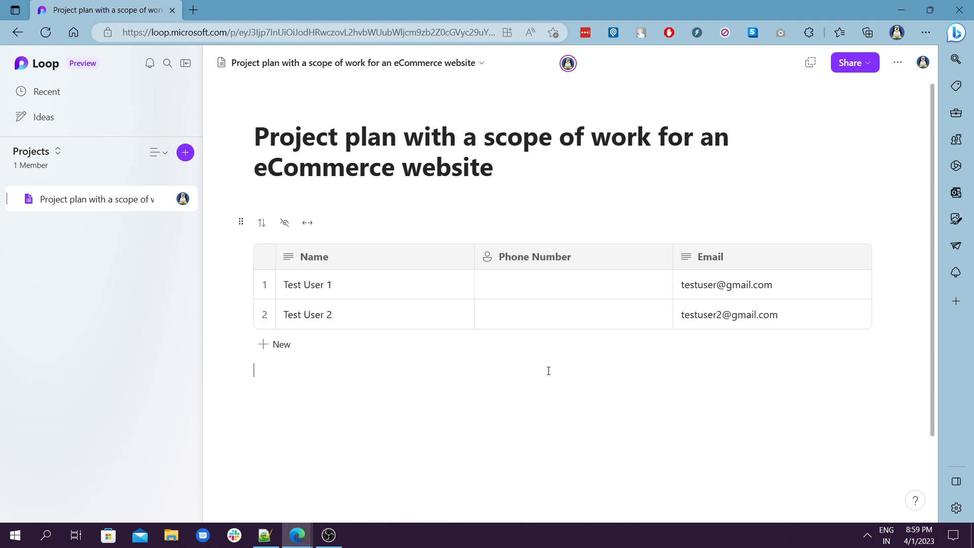
{"action": "left_click", "coordinate": [526, 264]}
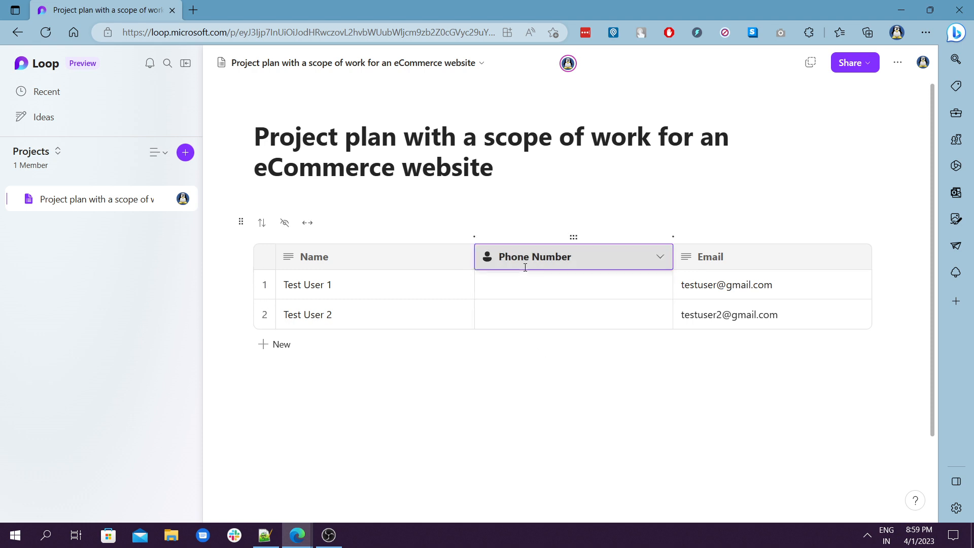
{"action": "left_click", "coordinate": [660, 257]}
{"action": "mouse_move", "coordinate": [632, 303]}
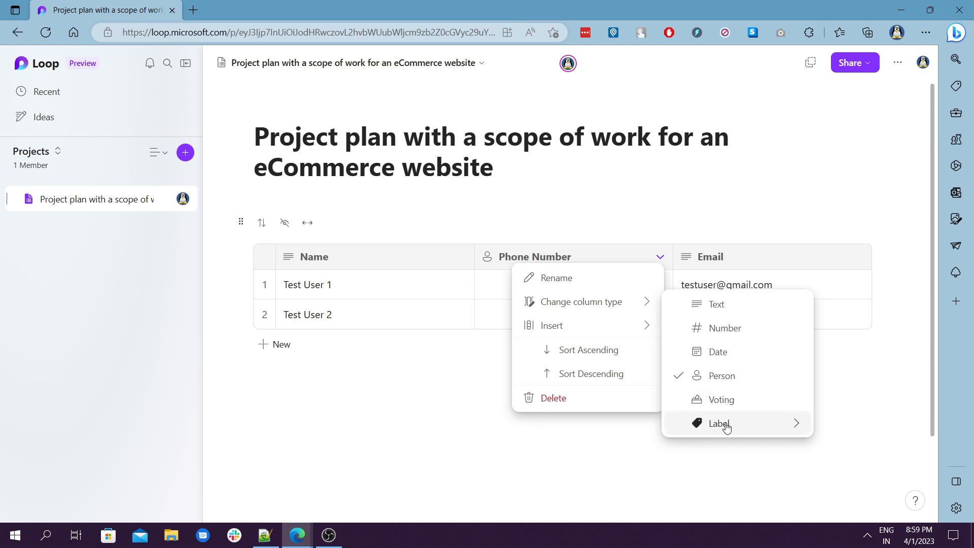
{"action": "left_click", "coordinate": [604, 260]}
{"action": "left_click", "coordinate": [659, 257]}
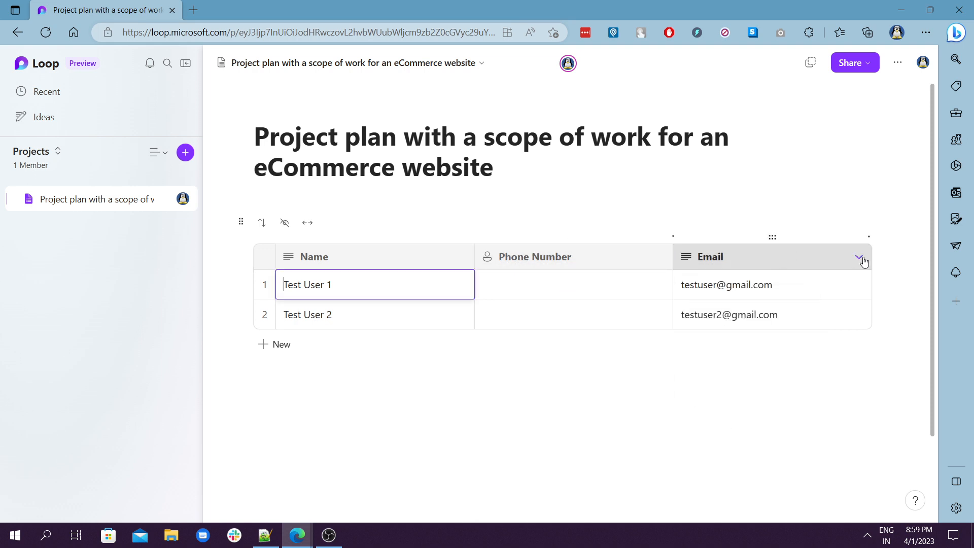
{"action": "left_click", "coordinate": [791, 253]}
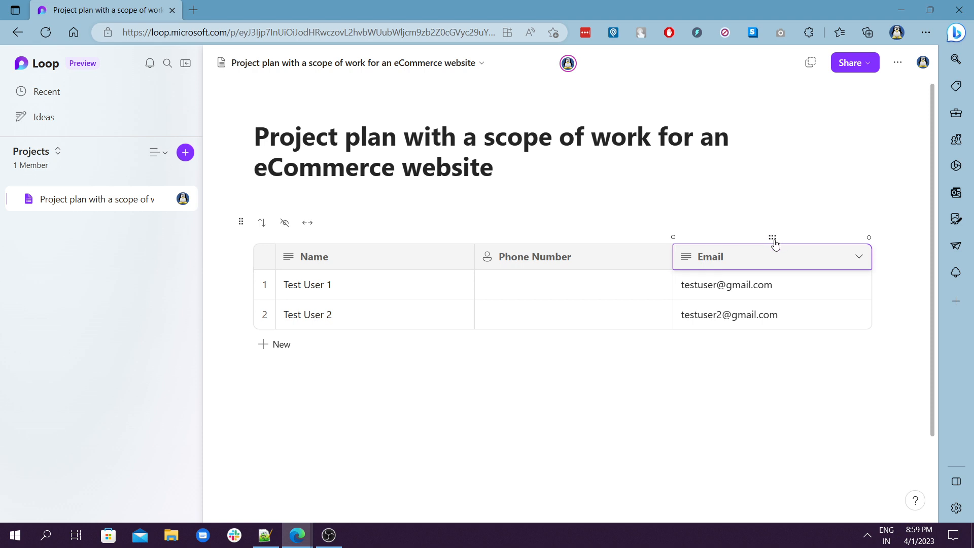
{"action": "left_click", "coordinate": [759, 382]}
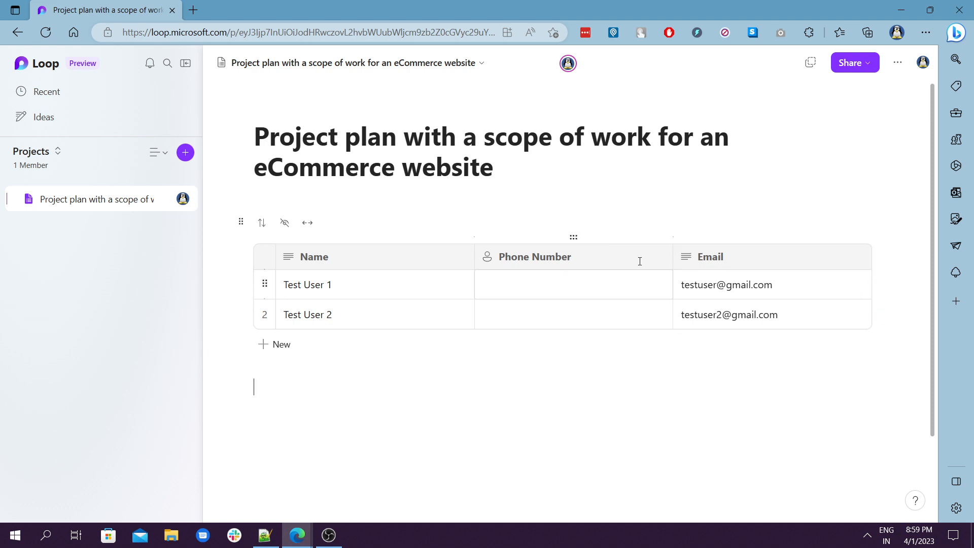
Sort the table by Email in descending order so Test User 2 comes first
{"action": "left_click", "coordinate": [659, 258]}
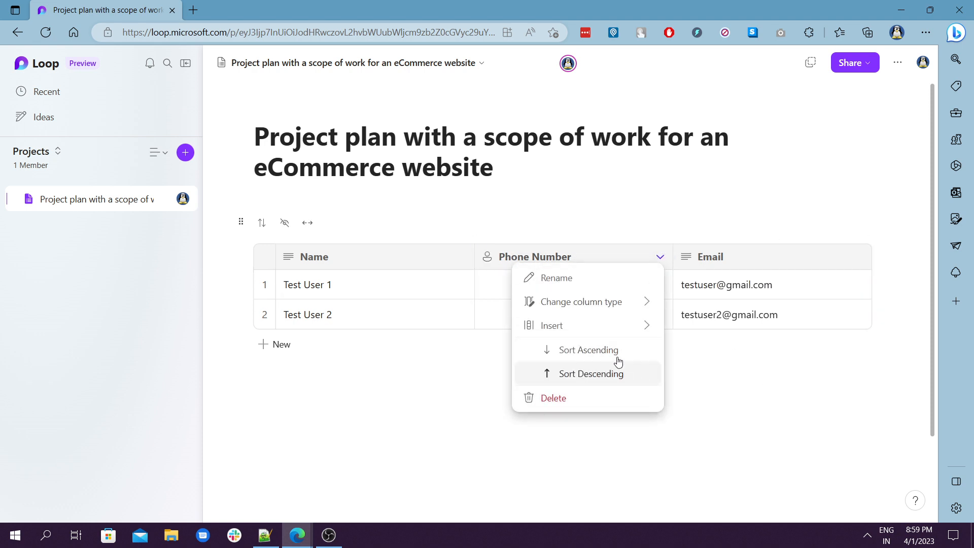
{"action": "left_click", "coordinate": [604, 350]}
{"action": "left_click", "coordinate": [660, 257]}
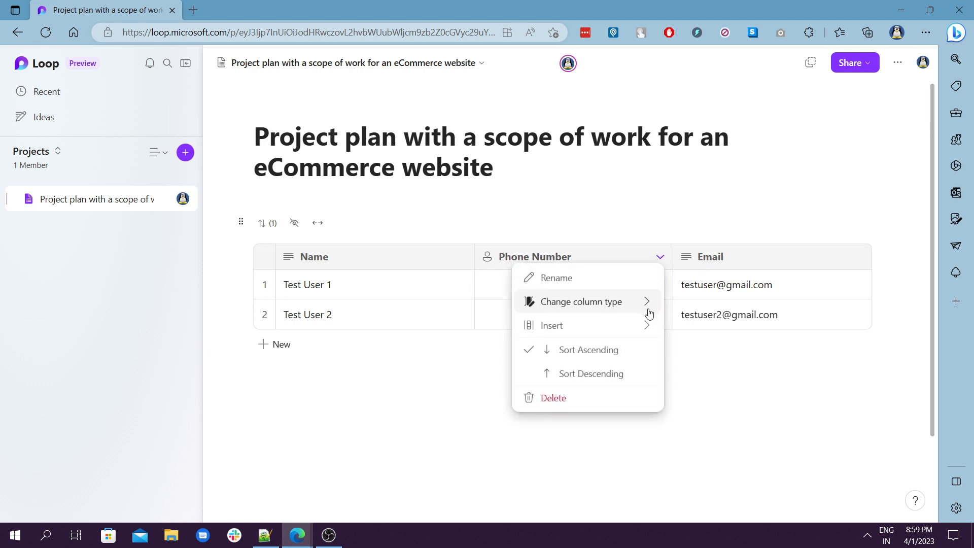
{"action": "left_click", "coordinate": [615, 374]}
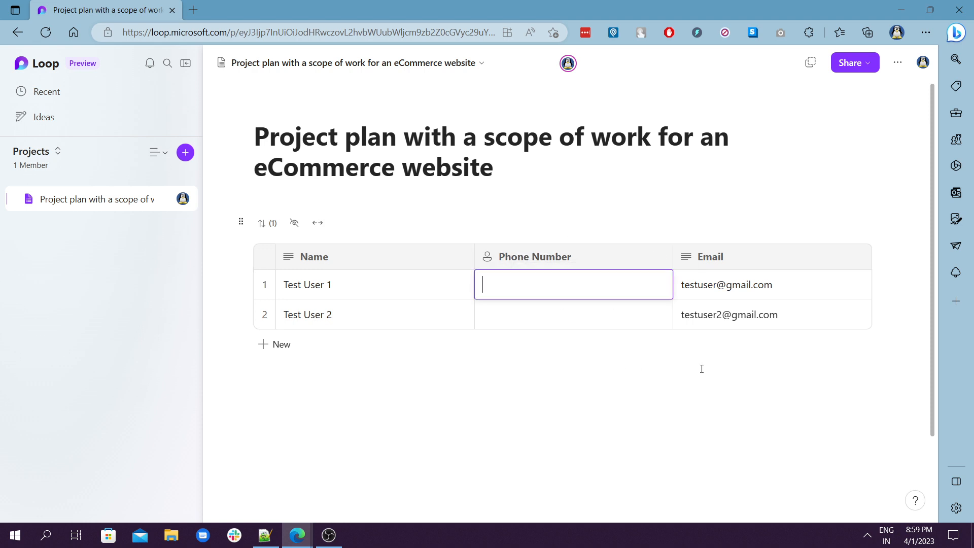
{"action": "left_click", "coordinate": [858, 256]}
{"action": "left_click", "coordinate": [795, 352]}
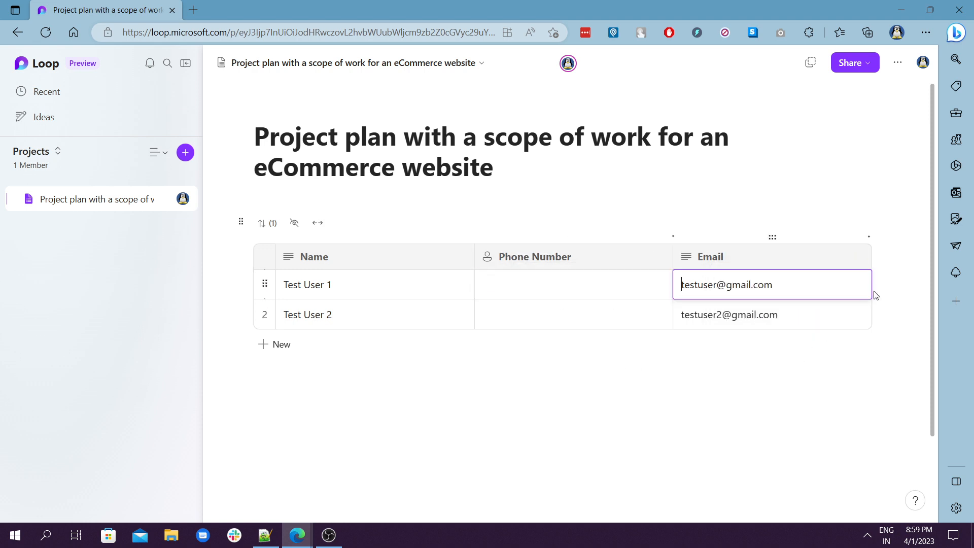
{"action": "left_click", "coordinate": [858, 264]}
{"action": "left_click", "coordinate": [779, 372]}
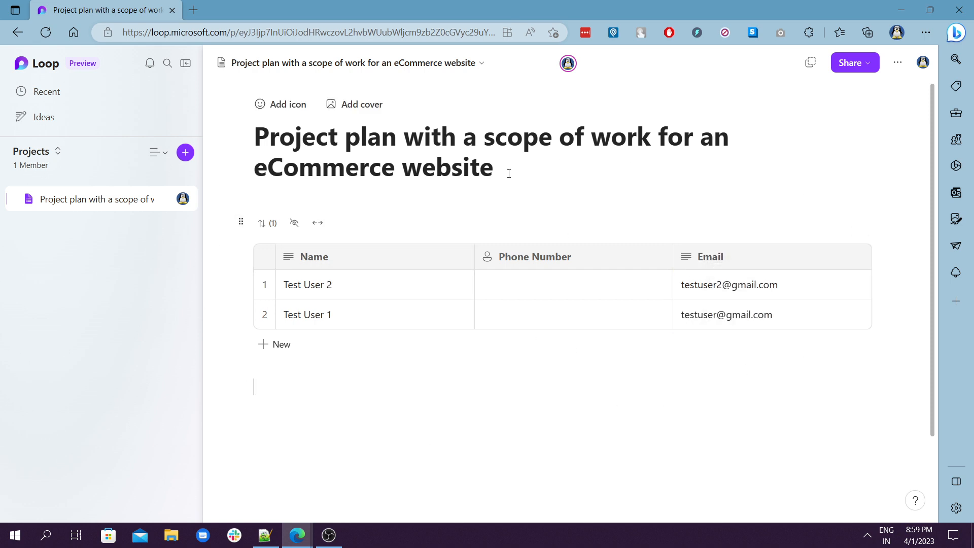
Add an empty third row to the test-user table
{"action": "left_click", "coordinate": [278, 350]}
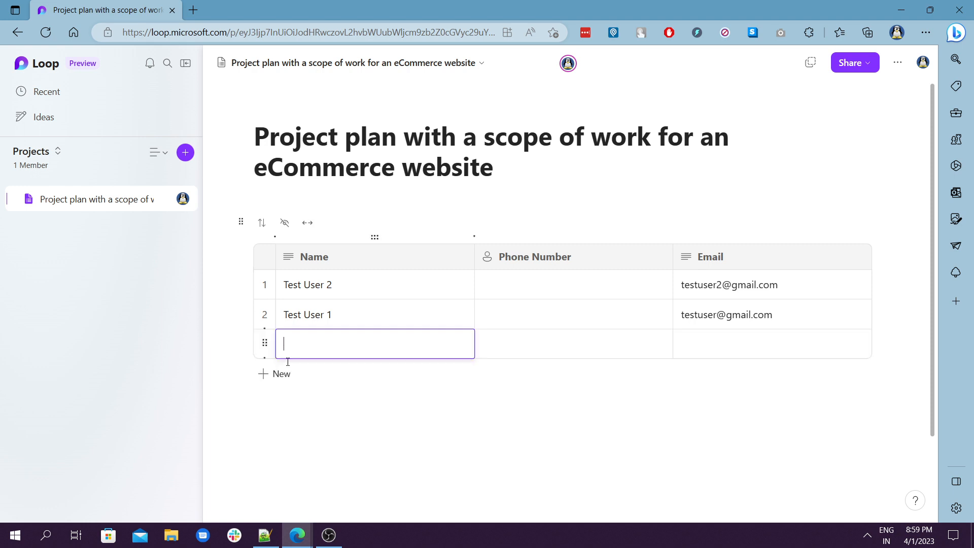
{"action": "left_click", "coordinate": [516, 410]}
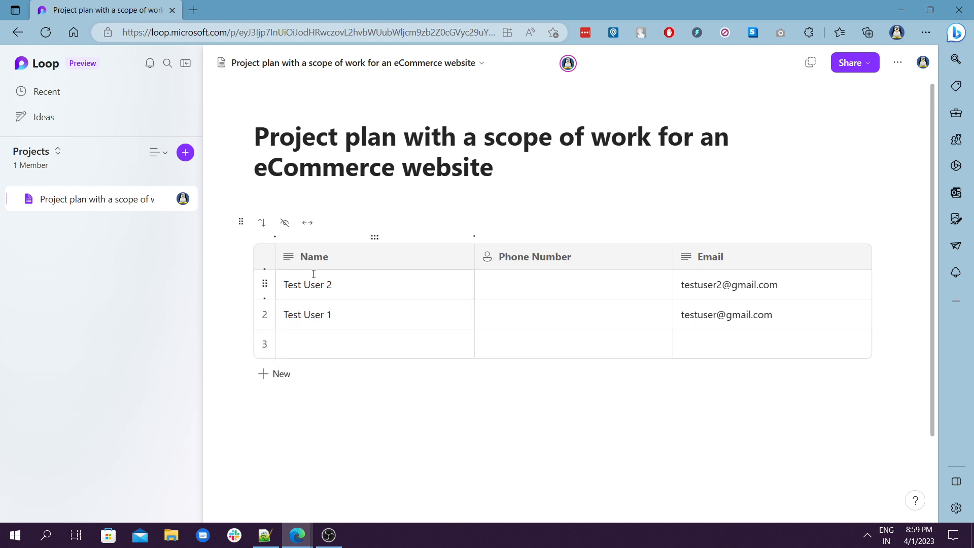
{"action": "left_click", "coordinate": [241, 223]}
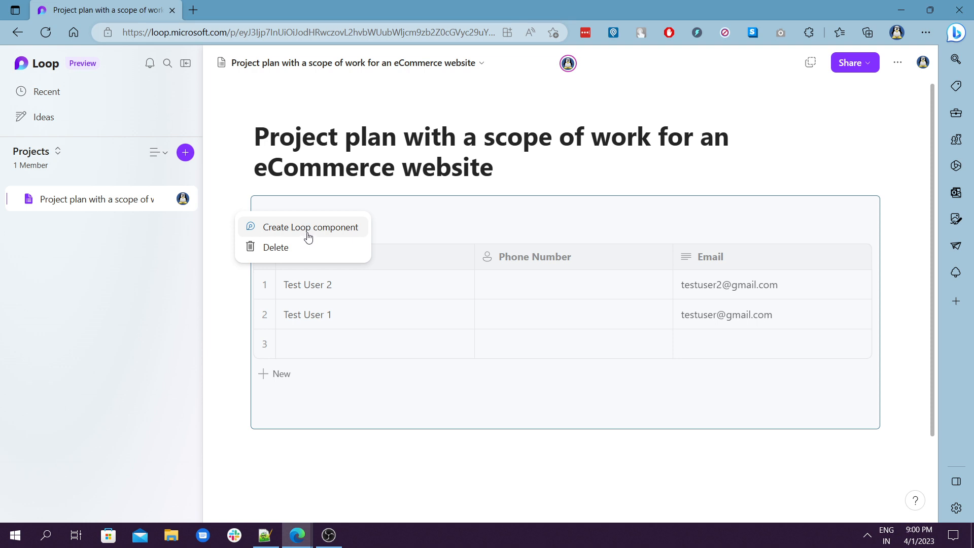
{"action": "left_click", "coordinate": [308, 230]}
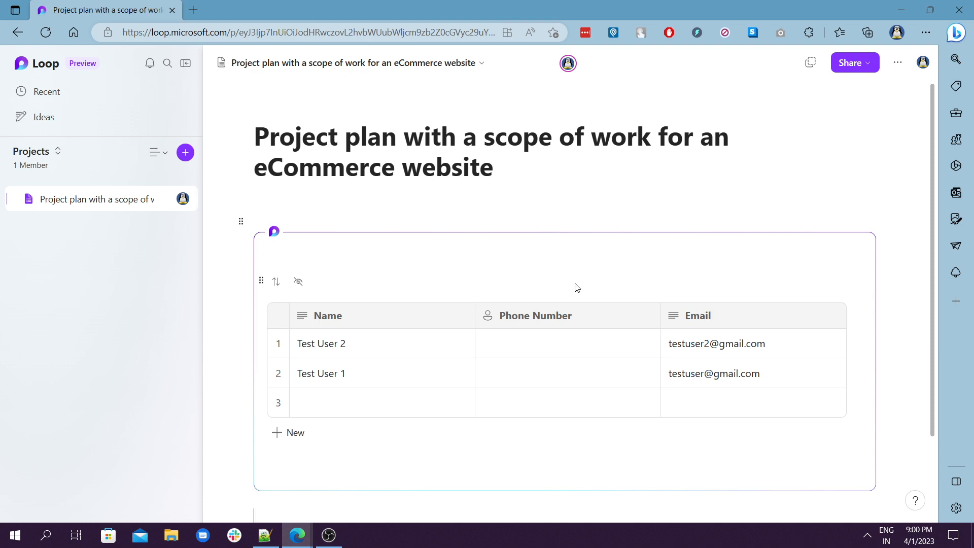
{"action": "scroll", "coordinate": [577, 288], "scroll_direction": "down", "scroll_amount": 3}
{"action": "scroll", "coordinate": [576, 283], "scroll_direction": "up", "scroll_amount": 3}
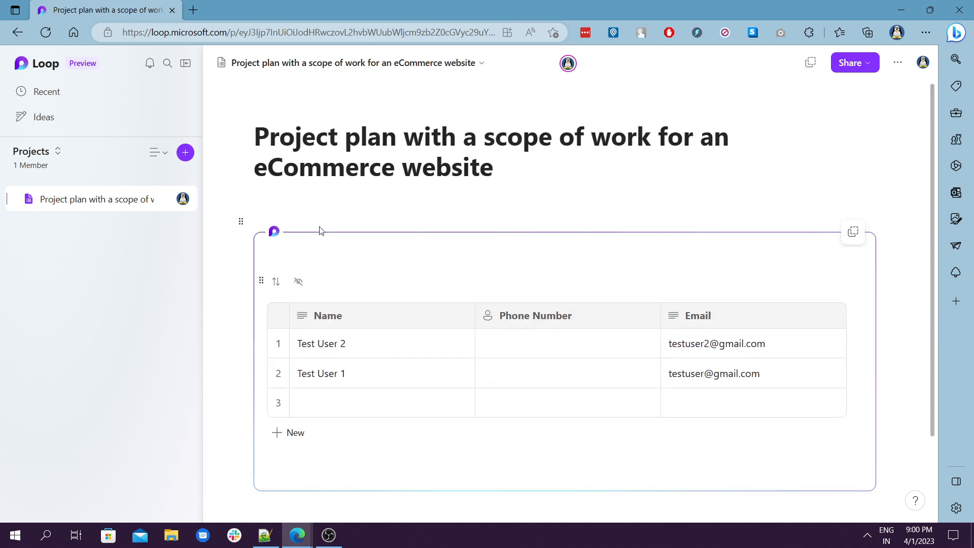
{"action": "left_click", "coordinate": [242, 227]}
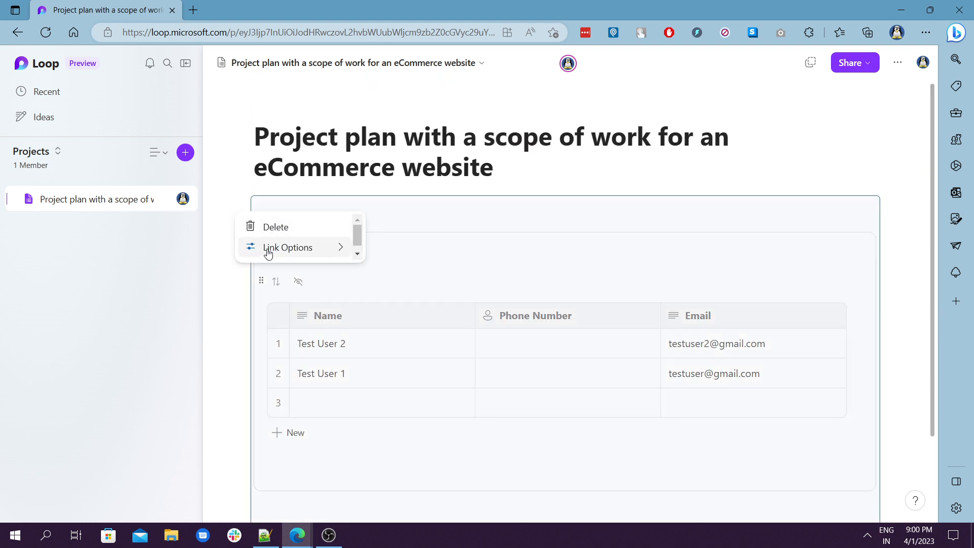
{"action": "mouse_move", "coordinate": [268, 252]}
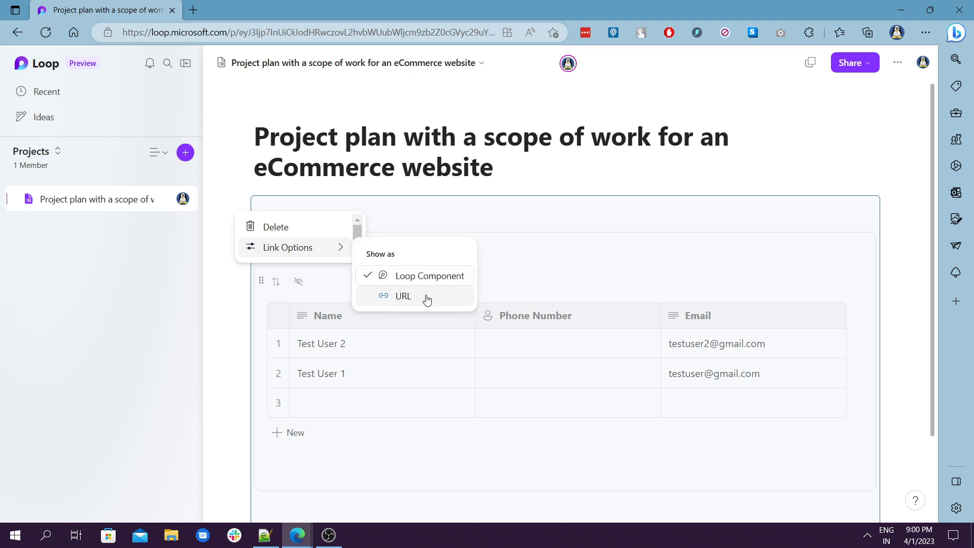
{"action": "left_click", "coordinate": [425, 298]}
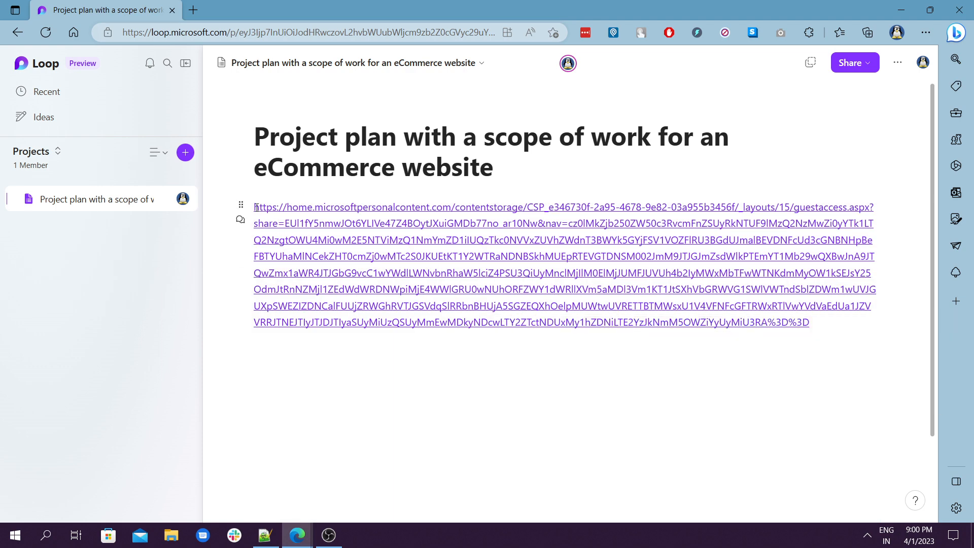
{"action": "left_click_drag", "start_coordinate": [256, 208], "coordinate": [561, 291]}
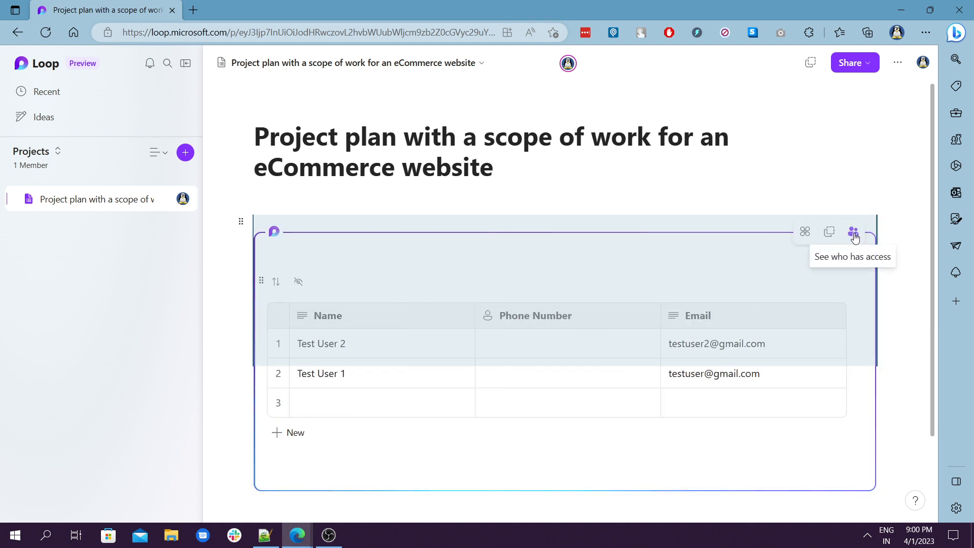
Review who has access to the table component and where it is shared
{"action": "left_click", "coordinate": [854, 233]}
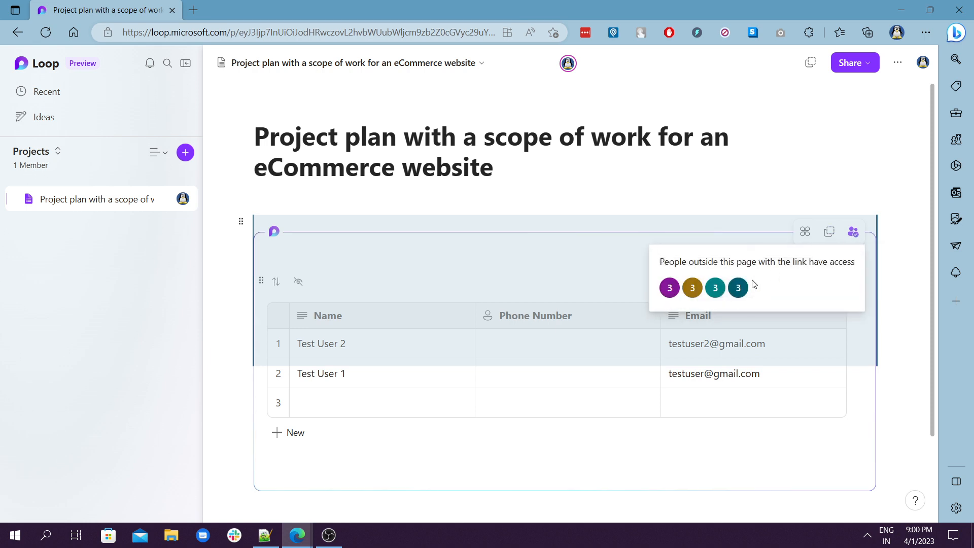
{"action": "left_click", "coordinate": [748, 173]}
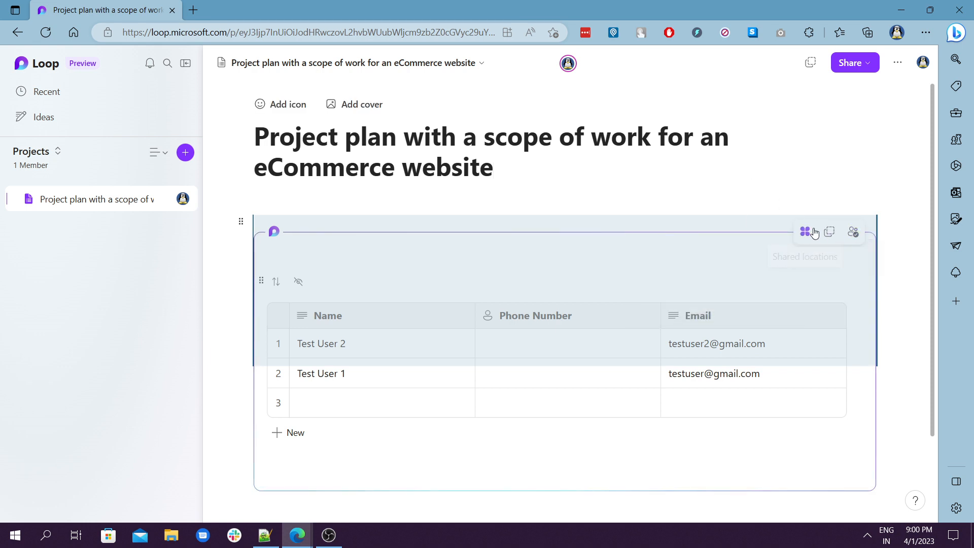
{"action": "left_click", "coordinate": [811, 233]}
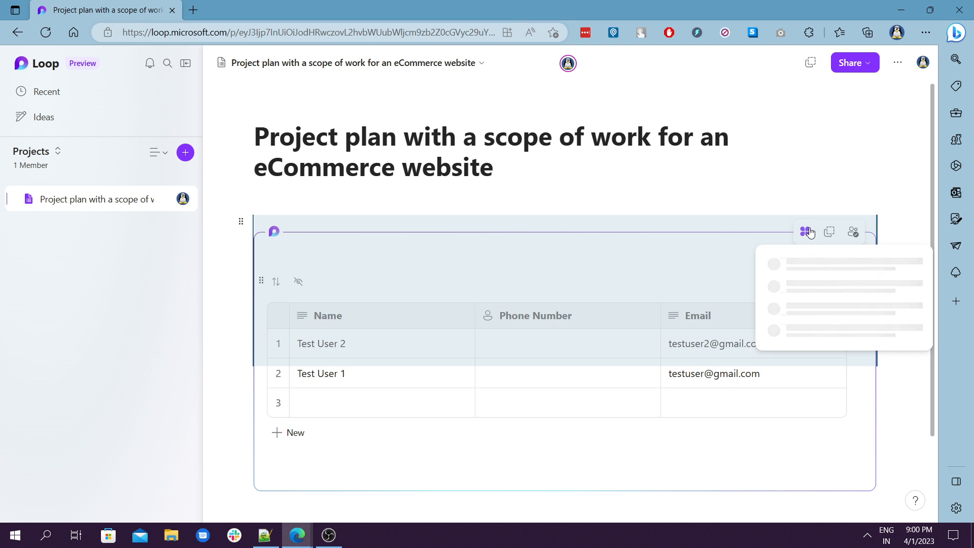
{"action": "left_click", "coordinate": [756, 184]}
{"action": "left_click", "coordinate": [816, 237]}
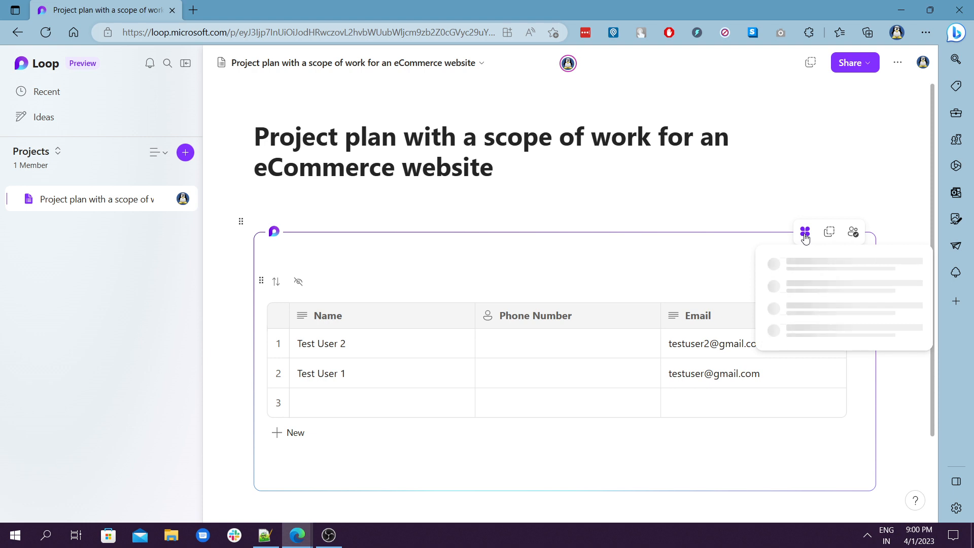
{"action": "left_click", "coordinate": [818, 222]}
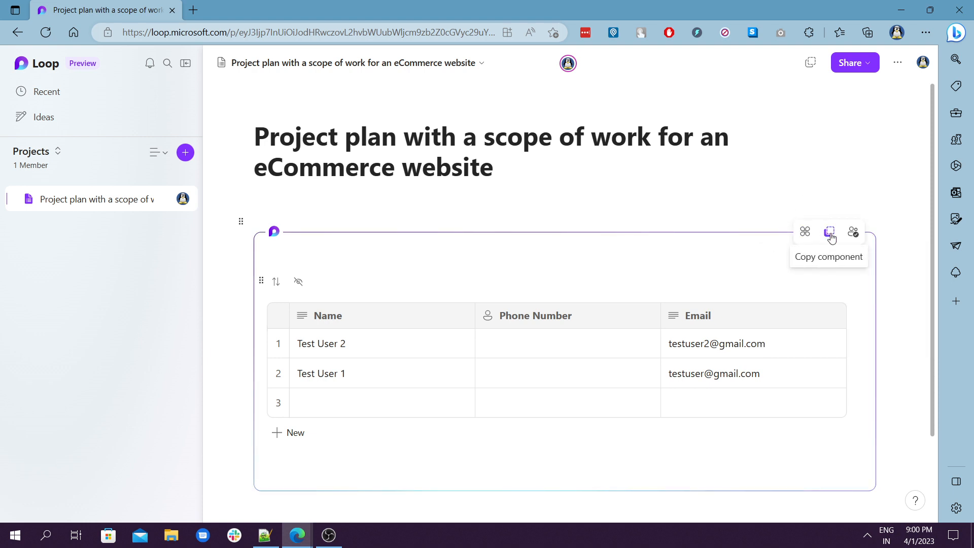
Copy a link to the table component that anyone with it can edit
{"action": "left_click", "coordinate": [830, 234]}
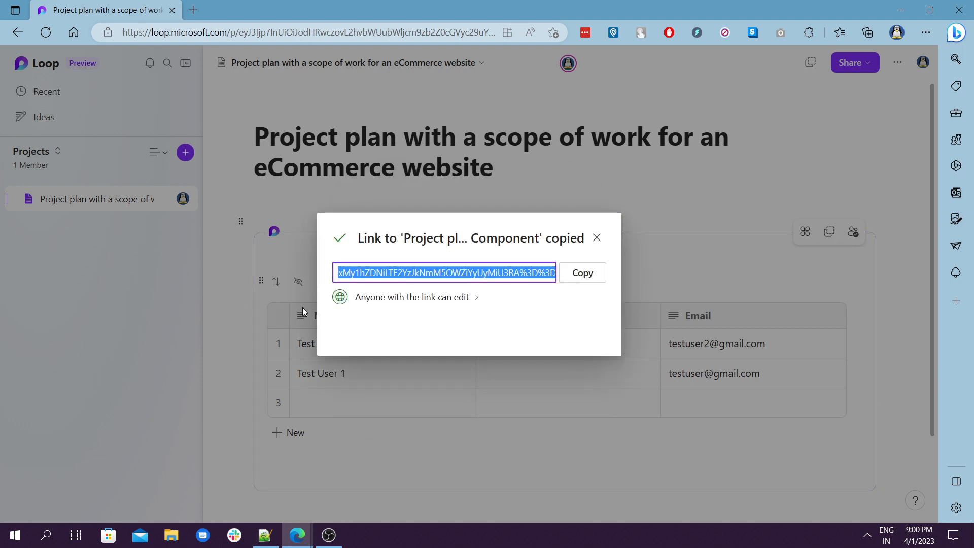
{"action": "left_click", "coordinate": [488, 280]}
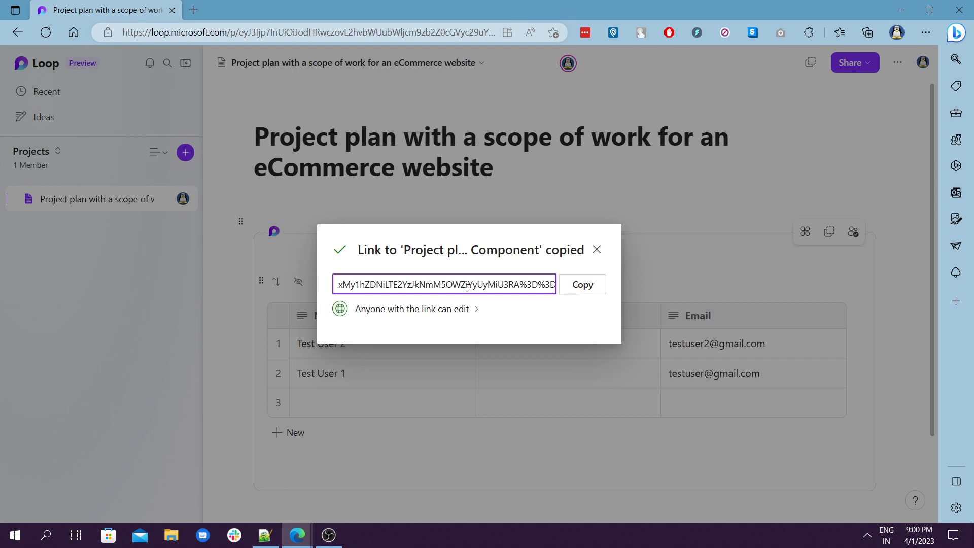
{"action": "left_click", "coordinate": [596, 248]}
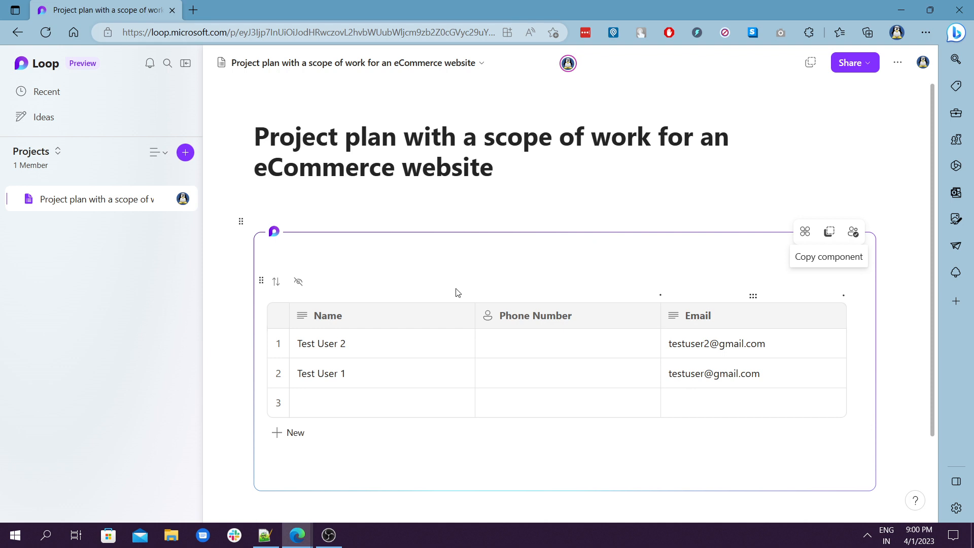
Insert an empty checklist on the line below the test-user table using the / menu
{"action": "scroll", "coordinate": [467, 289], "scroll_direction": "down", "scroll_amount": 2}
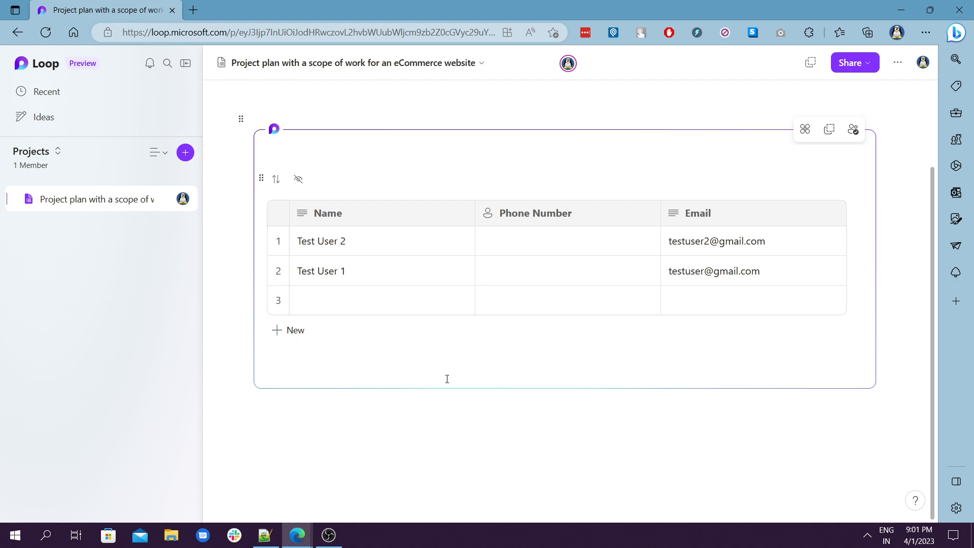
{"action": "left_click", "coordinate": [671, 243]}
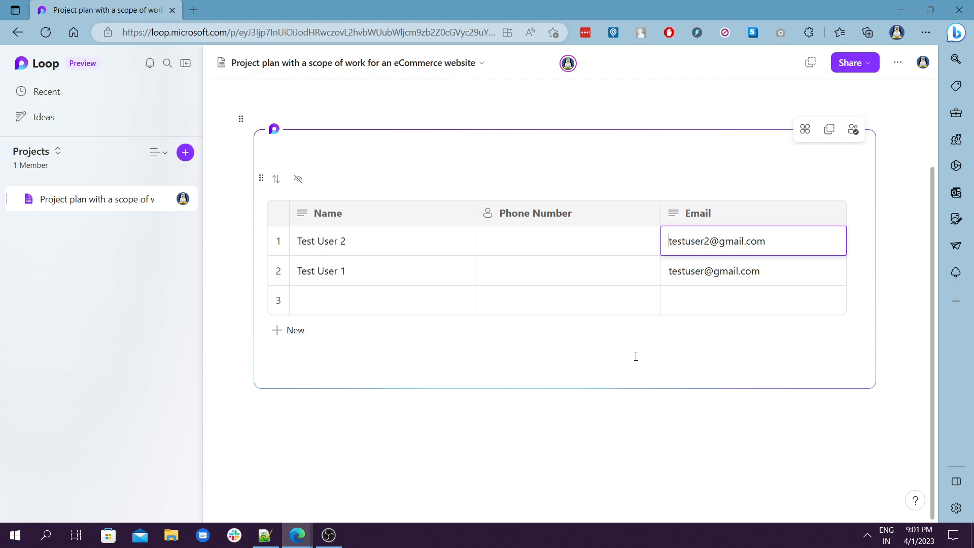
{"action": "left_click", "coordinate": [275, 413]}
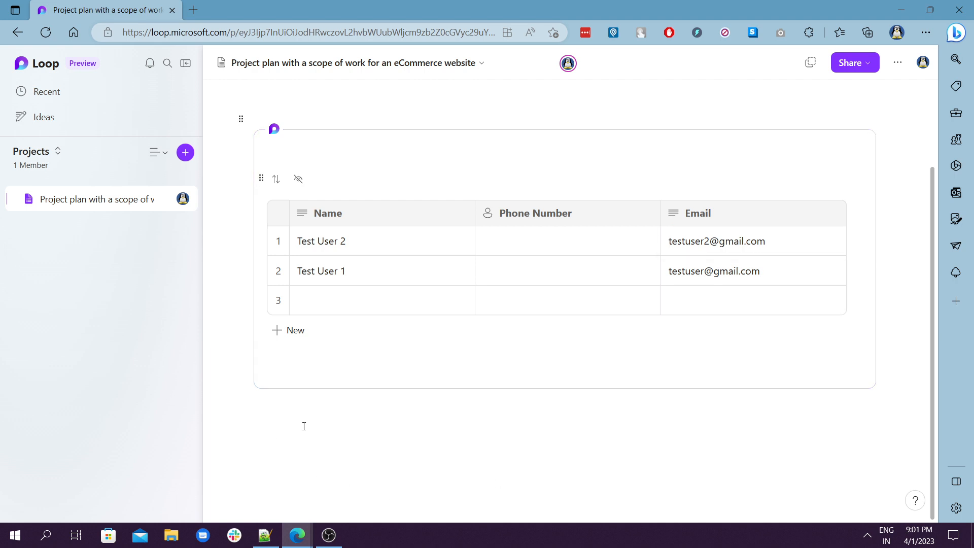
{"action": "type", "text": "/"}
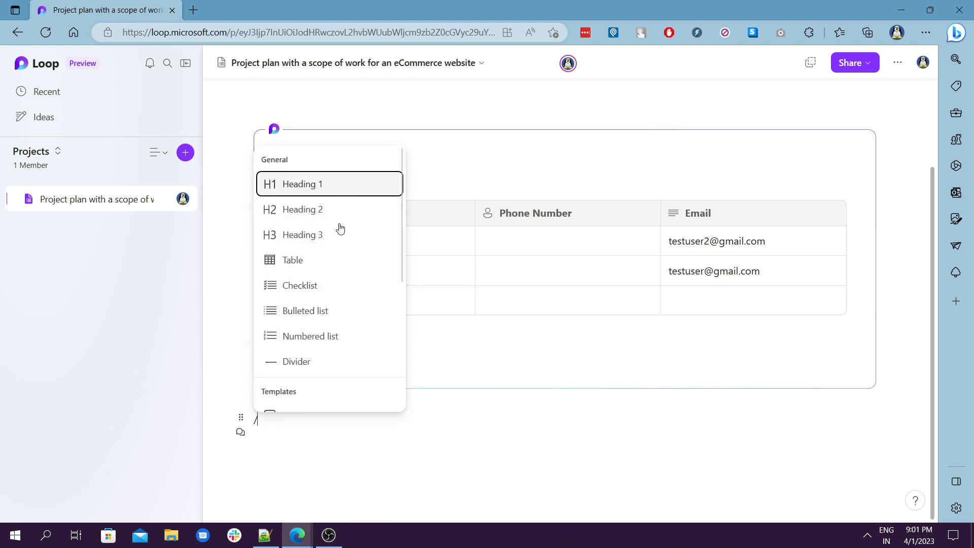
{"action": "left_click", "coordinate": [329, 291]}
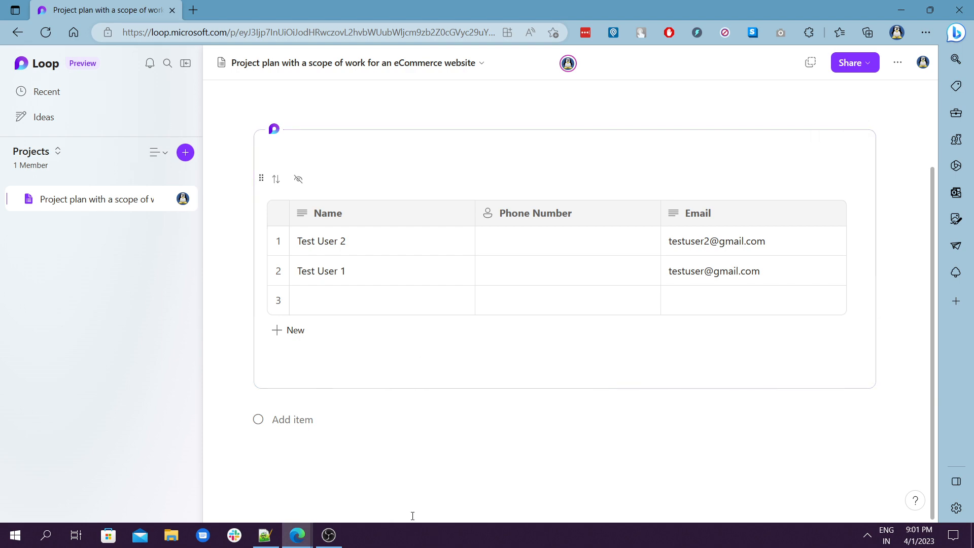
In Notepad++, select the four Project Scope lines of Data.txt
{"action": "left_click", "coordinate": [265, 534]}
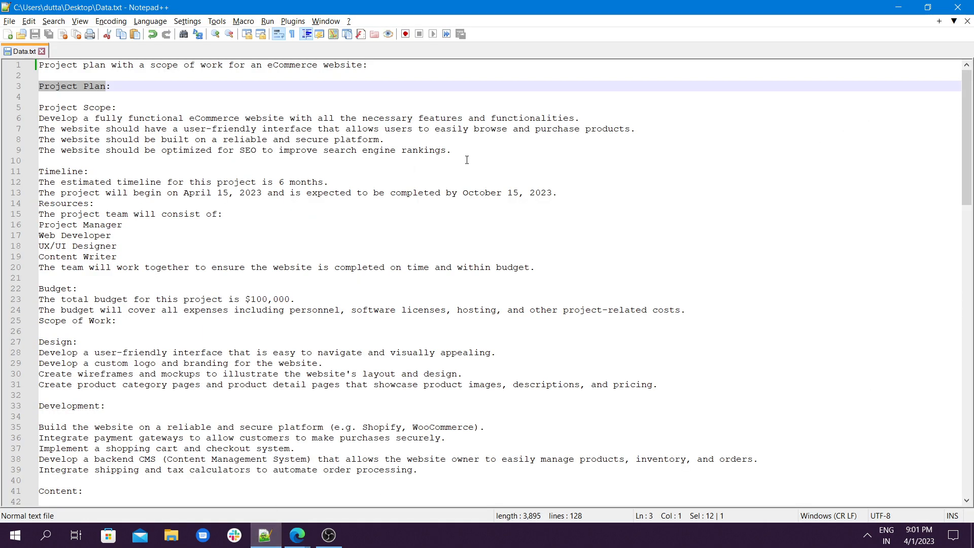
{"action": "left_click_drag", "start_coordinate": [454, 140], "coordinate": [61, 118]}
{"action": "left_click_drag", "start_coordinate": [469, 150], "coordinate": [39, 118]}
Paste the four Project Scope lines into the checklist and tick the first three items
{"action": "key", "text": "ctrl+c"}
{"action": "key", "text": "alt+Tab"}
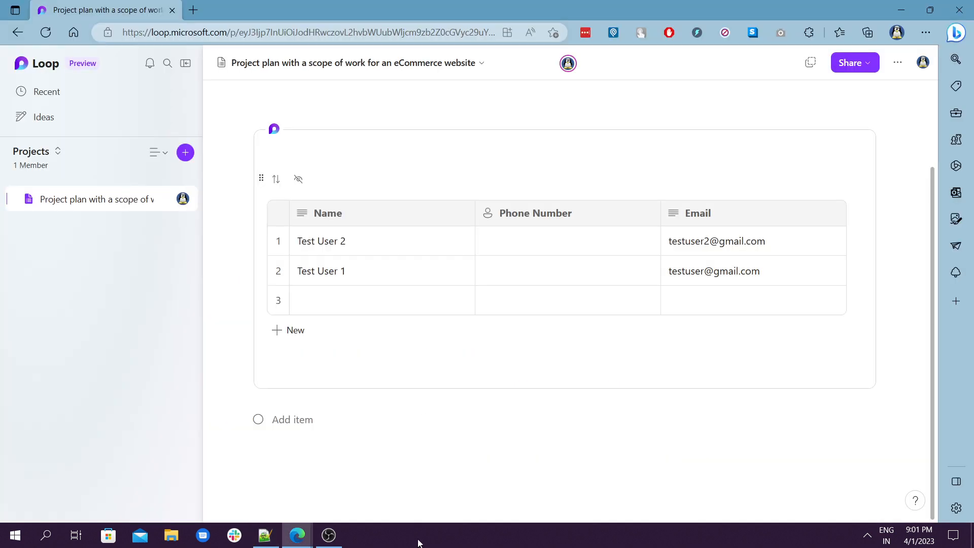
{"action": "key", "text": "ctrl+v"}
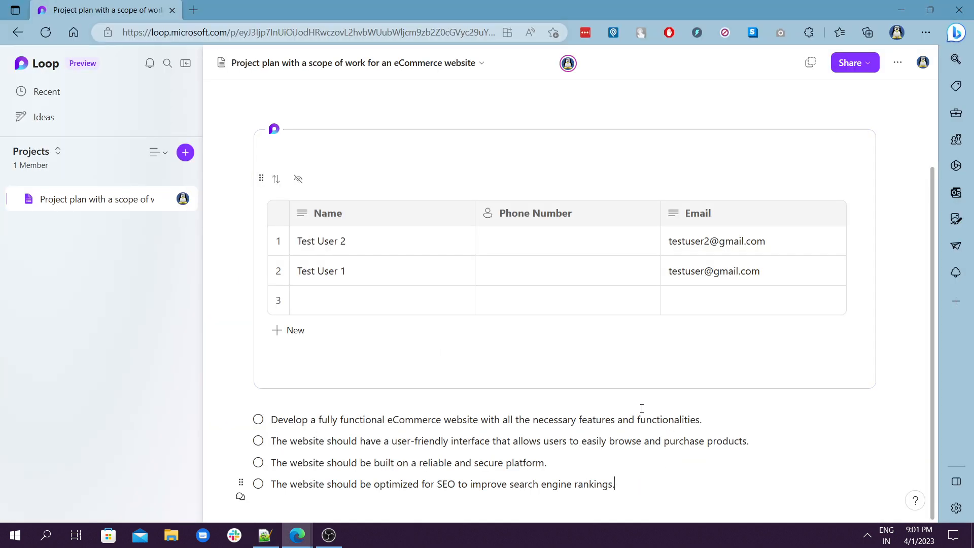
{"action": "left_click", "coordinate": [258, 420]}
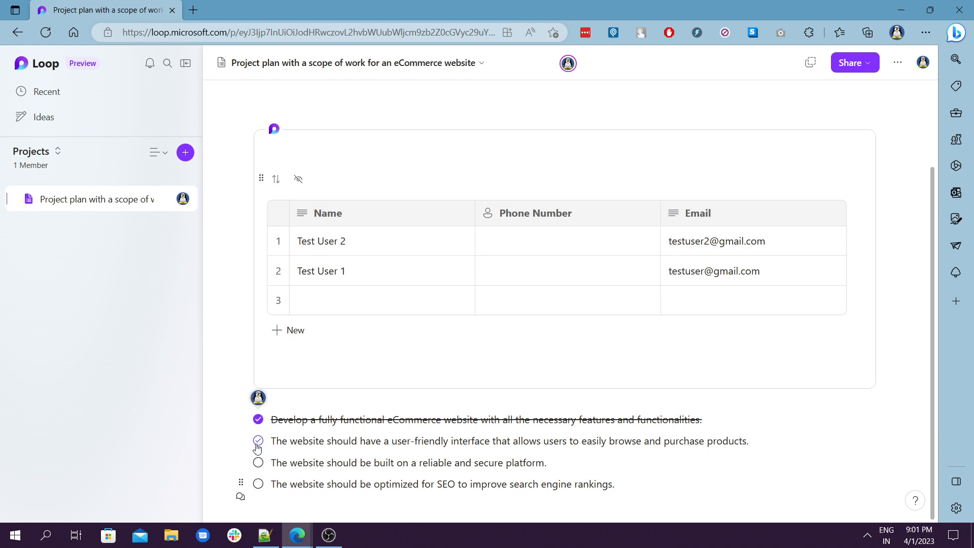
{"action": "left_click", "coordinate": [258, 440]}
{"action": "left_click", "coordinate": [258, 463]}
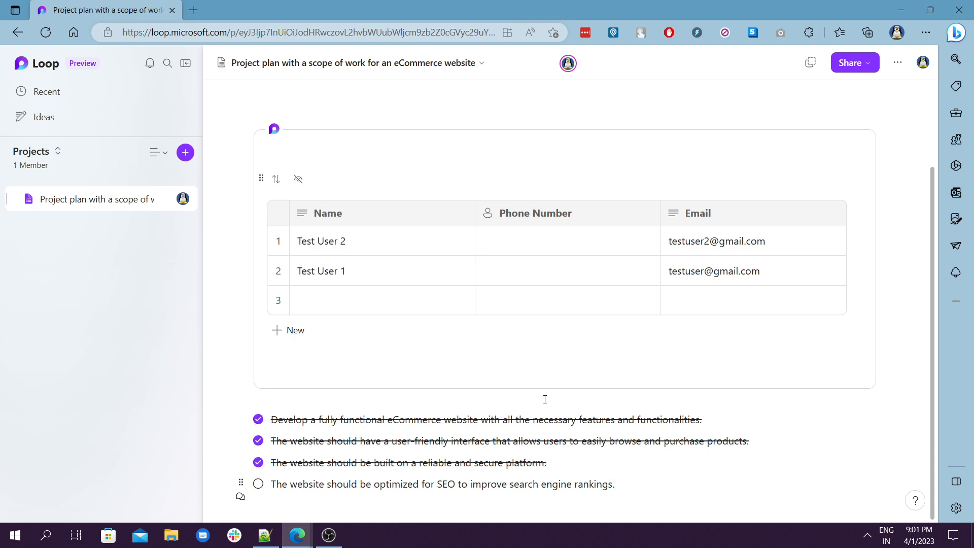
Insert a Tasks list with Task, Assigned to and Due date columns below the checklist
{"action": "key", "text": "Return"}
{"action": "key", "text": "Return"}
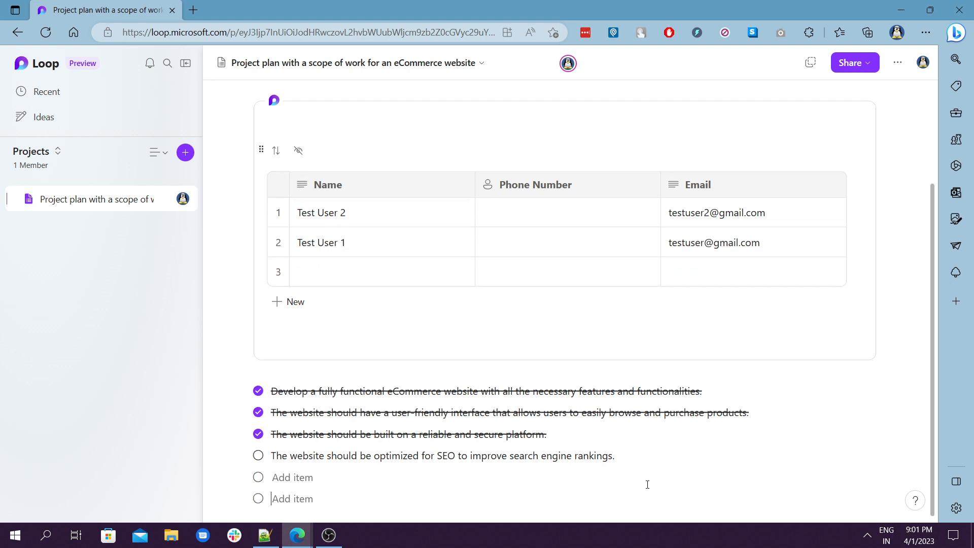
{"action": "key", "text": "BackSpace"}
{"action": "type", "text": "/"}
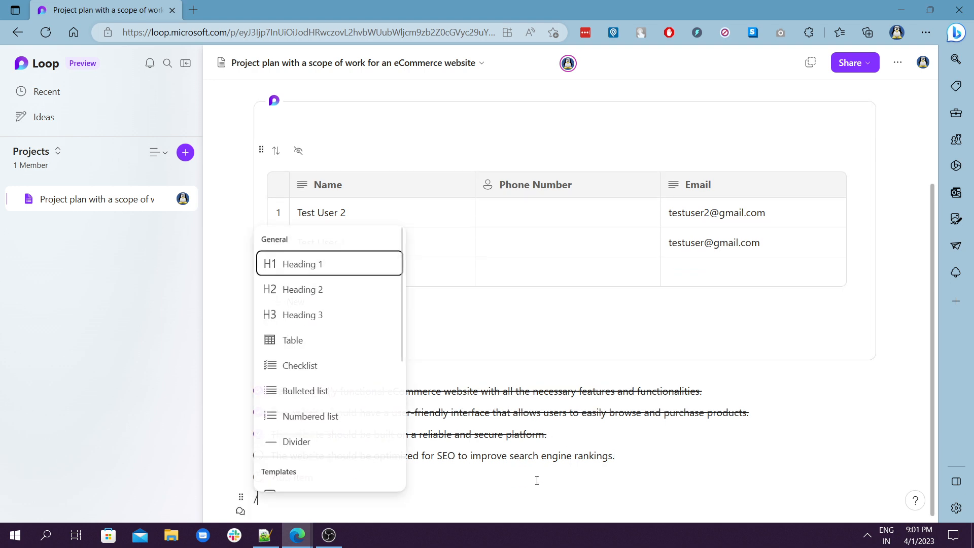
{"action": "scroll", "coordinate": [331, 391], "scroll_direction": "down", "scroll_amount": 1}
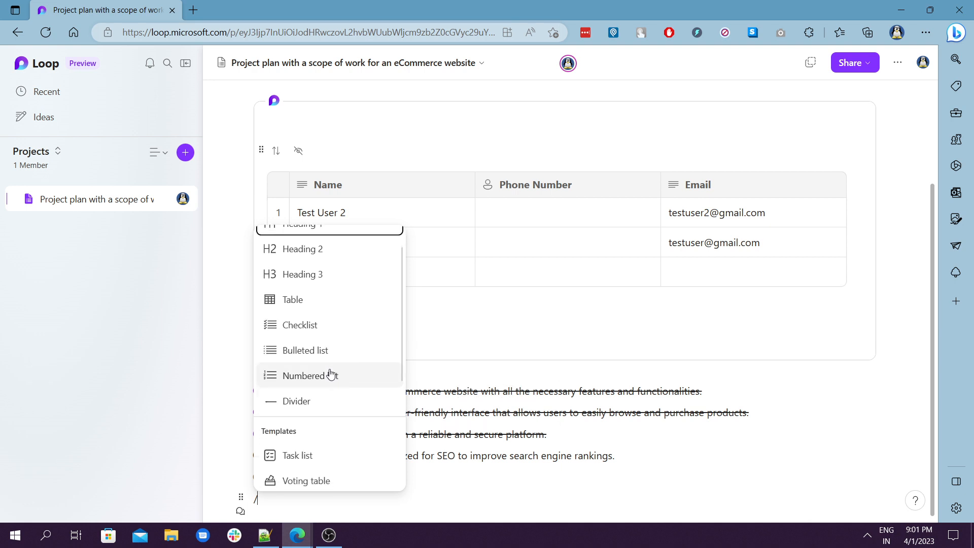
{"action": "scroll", "coordinate": [331, 344], "scroll_direction": "down", "scroll_amount": 1}
{"action": "scroll", "coordinate": [330, 345], "scroll_direction": "down", "scroll_amount": 1}
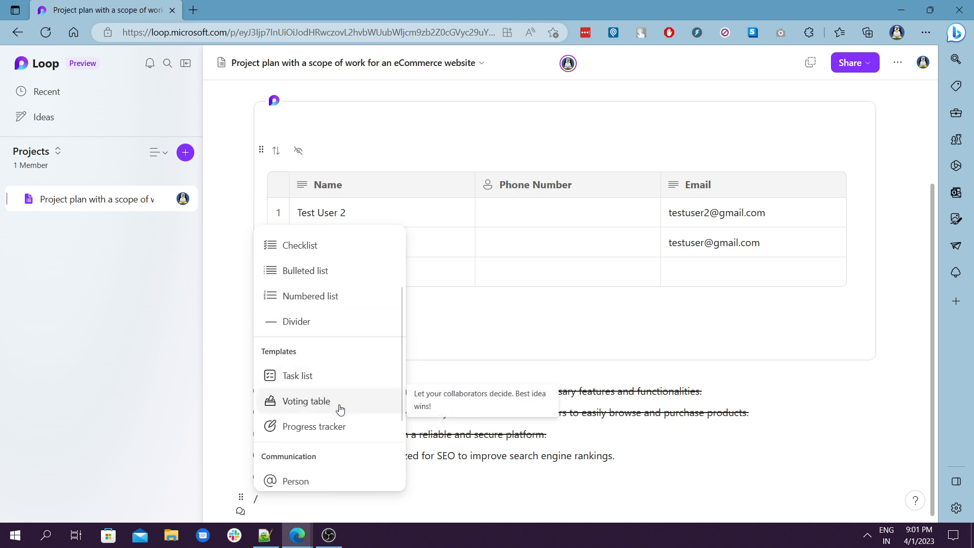
{"action": "scroll", "coordinate": [340, 408], "scroll_direction": "down", "scroll_amount": 1}
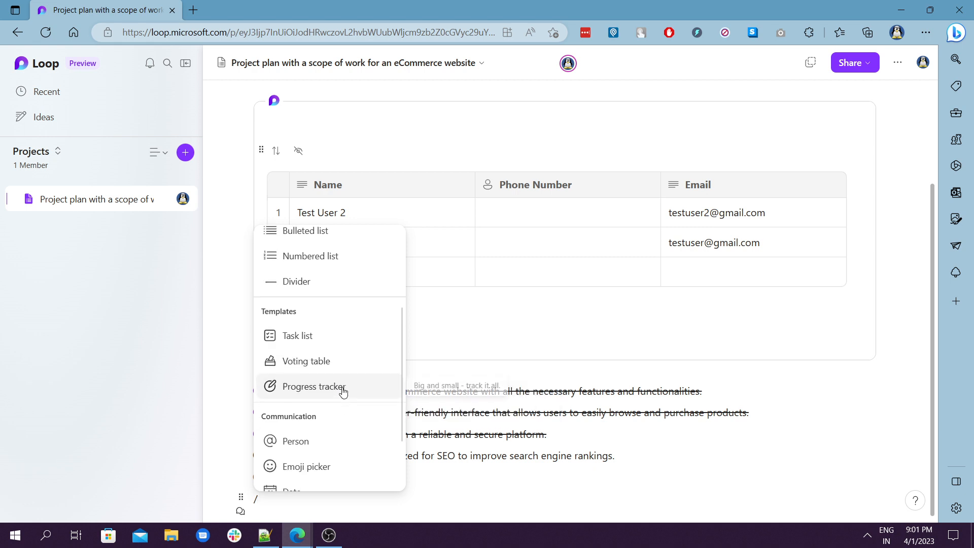
{"action": "scroll", "coordinate": [342, 391], "scroll_direction": "down", "scroll_amount": 1}
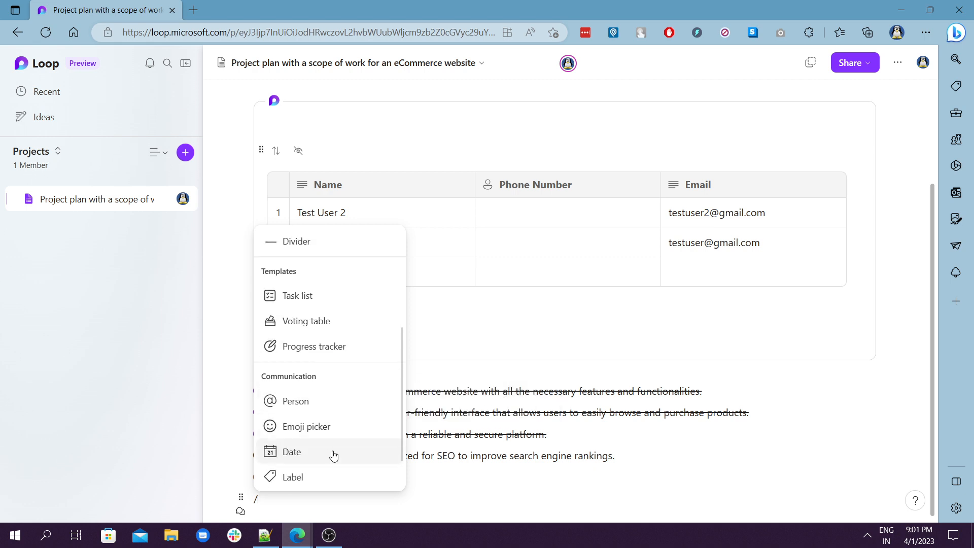
{"action": "scroll", "coordinate": [336, 368], "scroll_direction": "up", "scroll_amount": 1}
{"action": "left_click", "coordinate": [333, 335]}
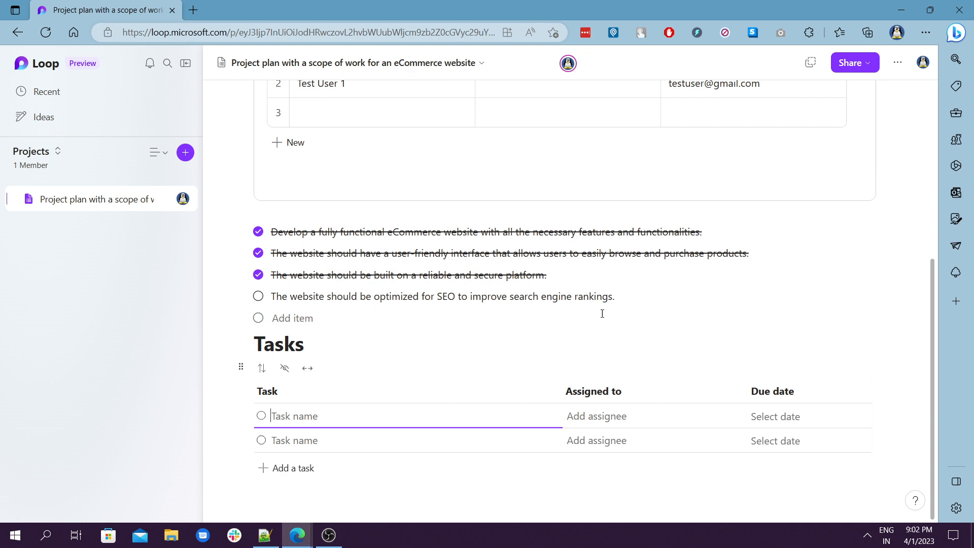
{"action": "scroll", "coordinate": [602, 313], "scroll_direction": "up", "scroll_amount": 5}
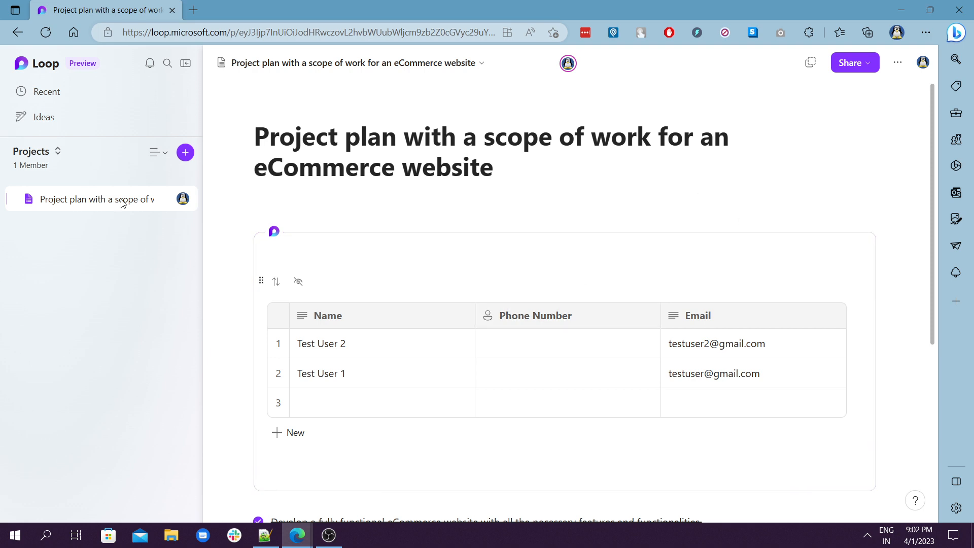
Create a new Ideas page titled 'Test Idea'
{"action": "left_click", "coordinate": [72, 120]}
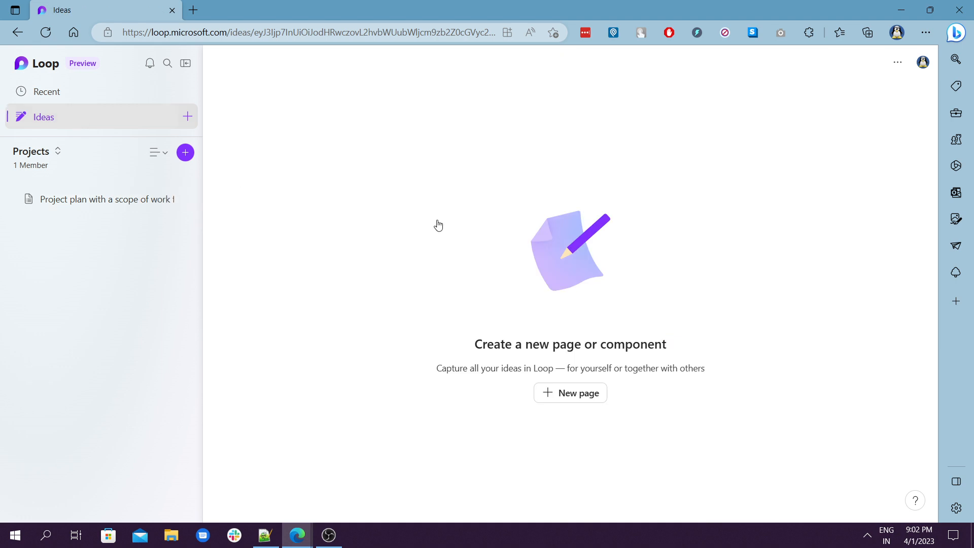
{"action": "left_click", "coordinate": [591, 405]}
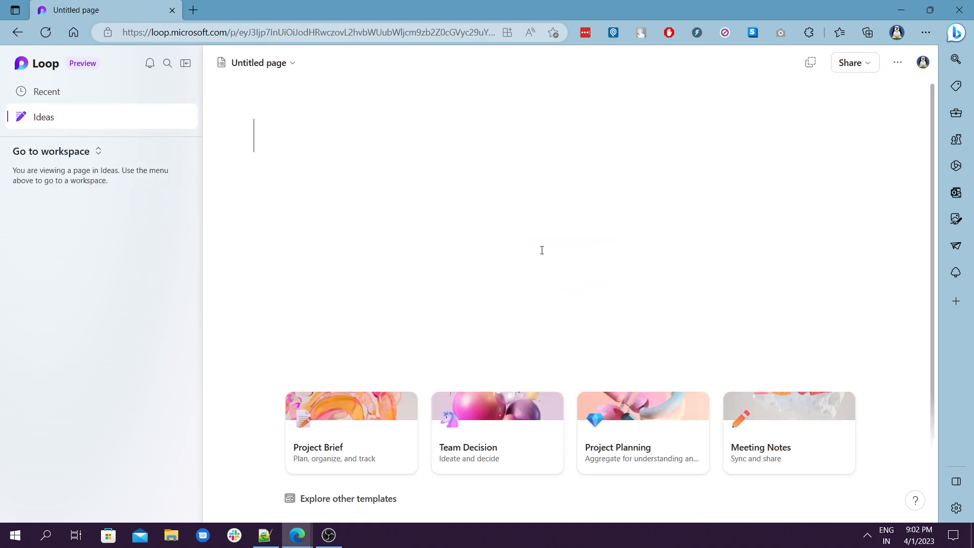
{"action": "type", "text": "Test "}
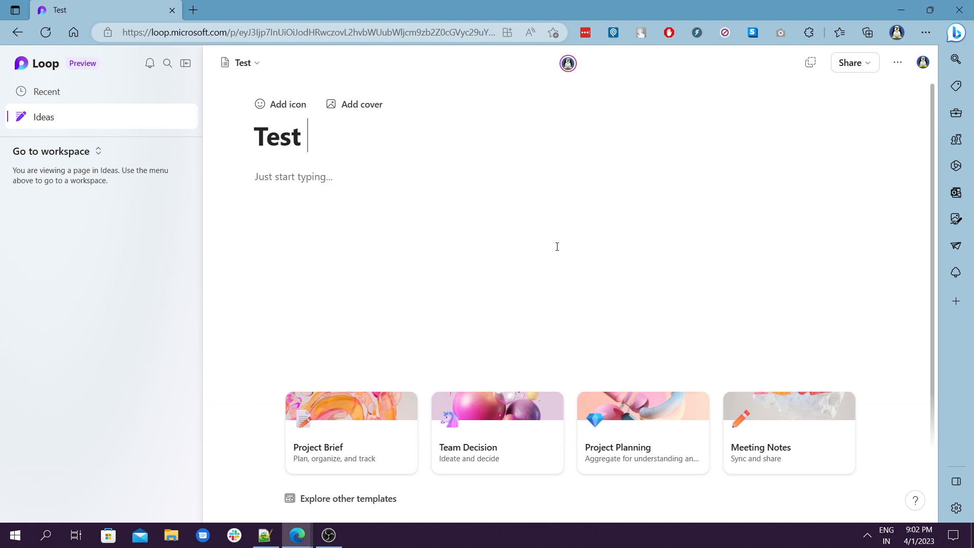
{"action": "type", "text": "Idea"}
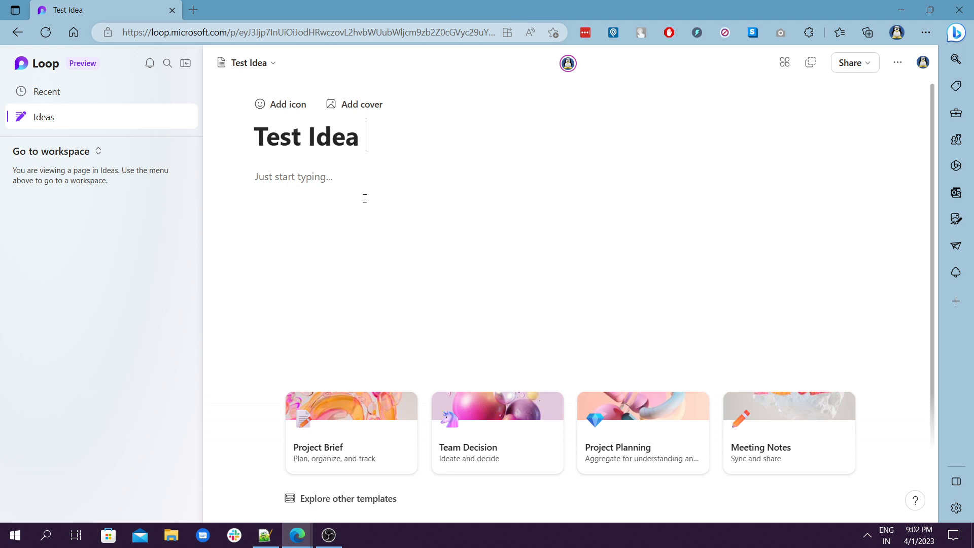
Return to the Projects workspace from the all-workspaces overview
{"action": "left_click", "coordinate": [39, 152]}
{"action": "left_click", "coordinate": [79, 246]}
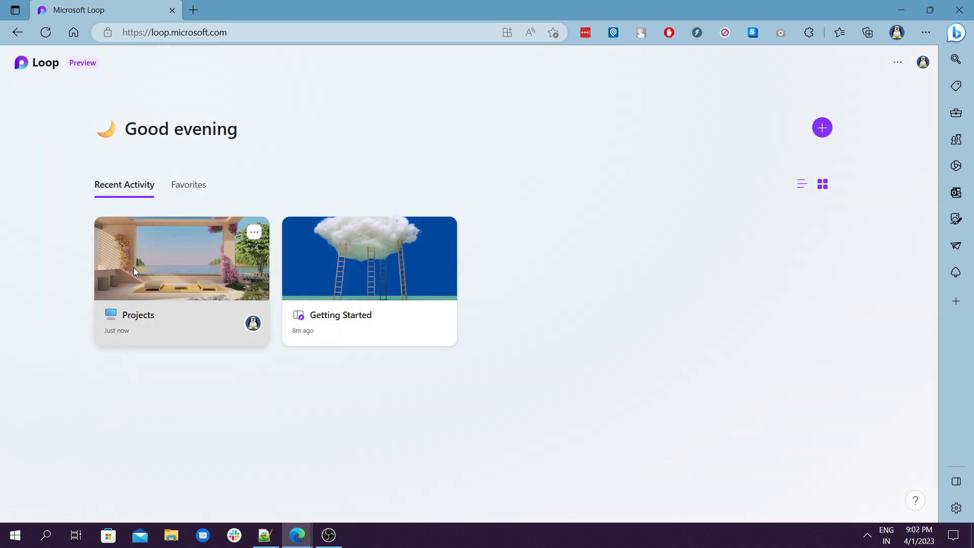
{"action": "left_click", "coordinate": [133, 267]}
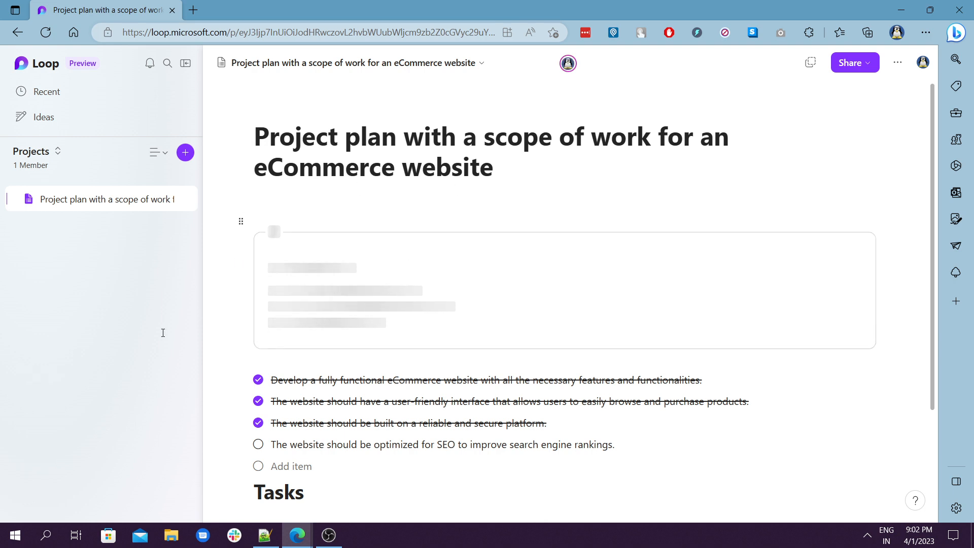
Check the workspace members, then copy the page as a Loop component
{"action": "left_click", "coordinate": [866, 64]}
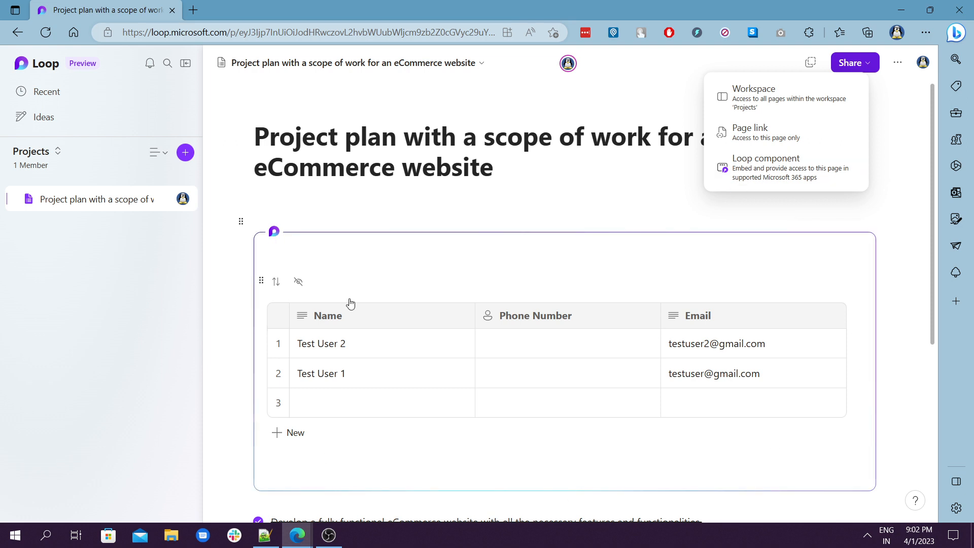
{"action": "left_click", "coordinate": [774, 100]}
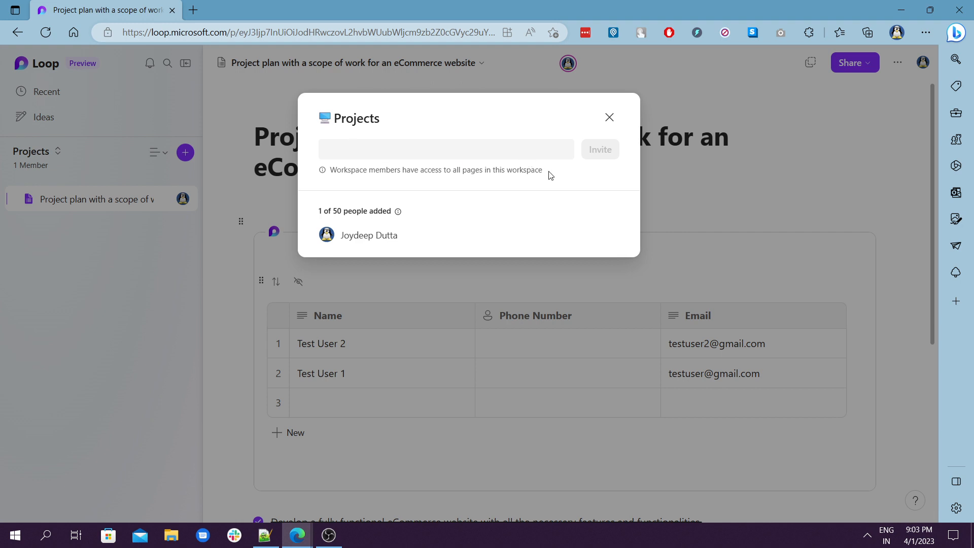
{"action": "left_click", "coordinate": [610, 119]}
{"action": "left_click", "coordinate": [810, 62]}
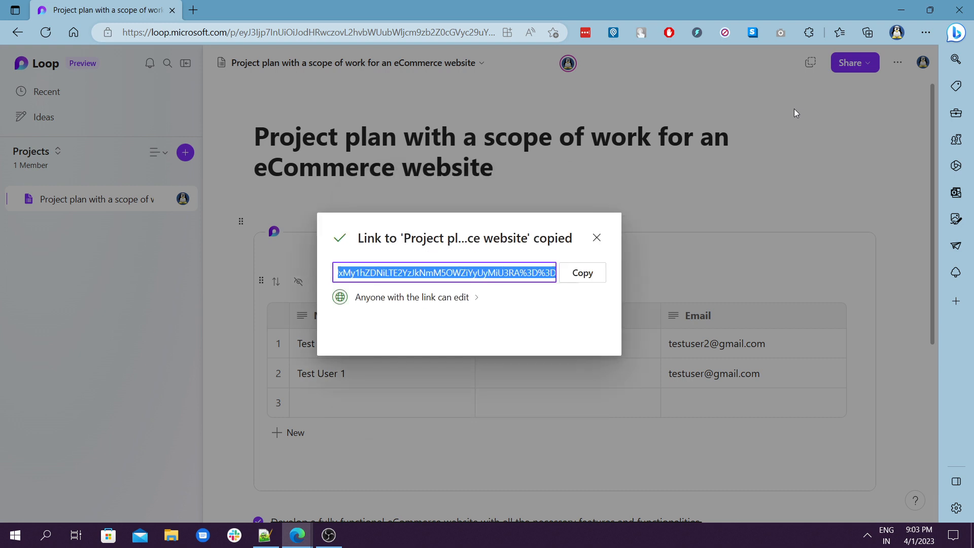
{"action": "left_click", "coordinate": [597, 238]}
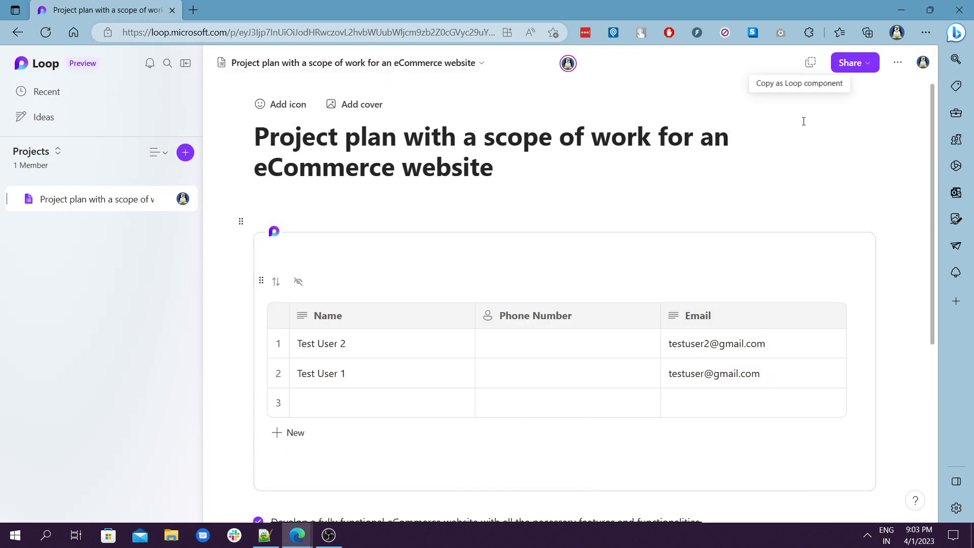
Copy the page link, then the embeddable Loop component link
{"action": "left_click", "coordinate": [857, 63]}
{"action": "left_click", "coordinate": [800, 133]}
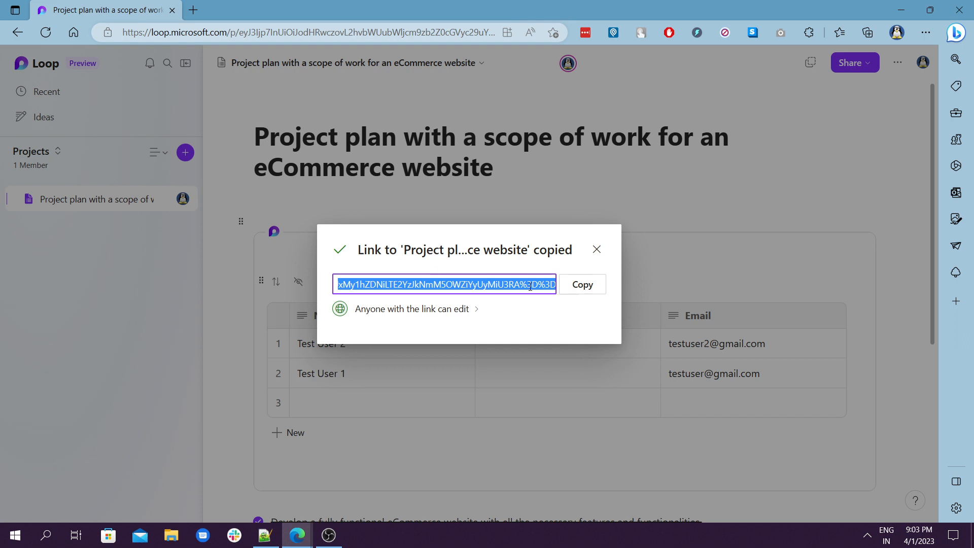
{"action": "left_click", "coordinate": [596, 250]}
{"action": "left_click", "coordinate": [854, 65]}
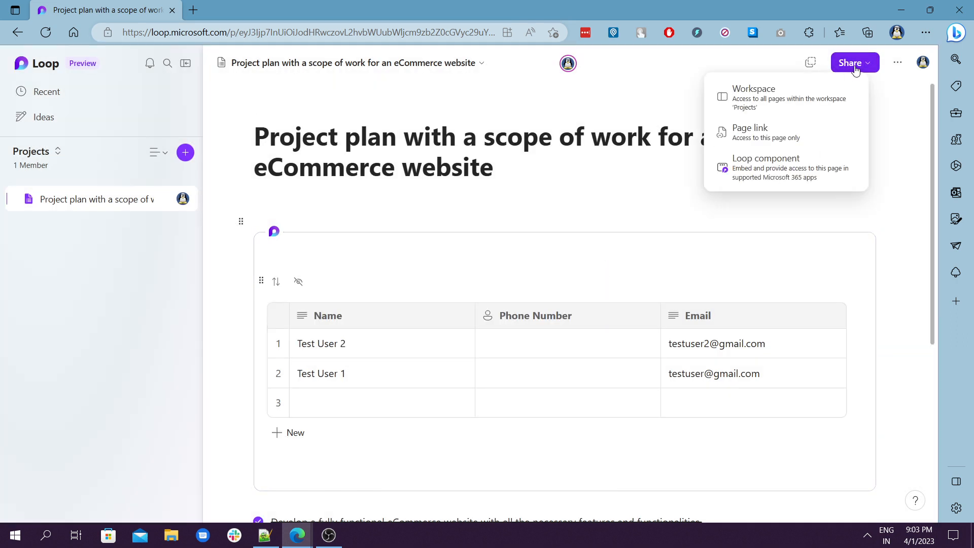
{"action": "left_click", "coordinate": [798, 169]}
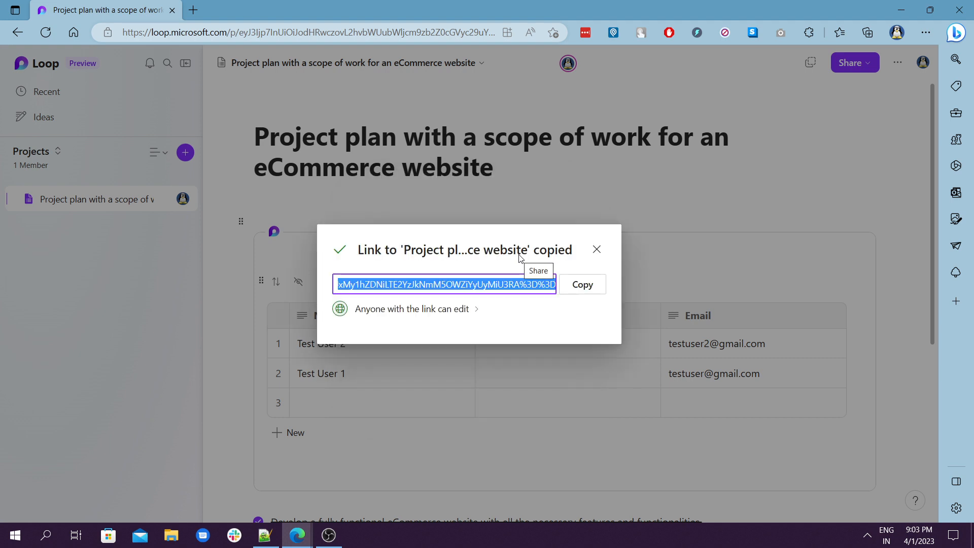
{"action": "left_click", "coordinate": [596, 249]}
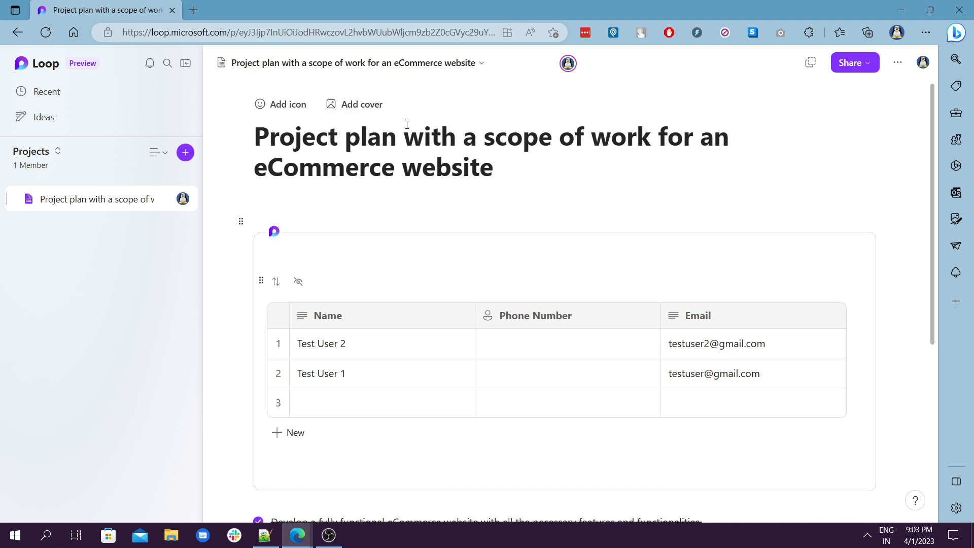
Set the first purple Abstract image as the page cover
{"action": "left_click", "coordinate": [372, 112]}
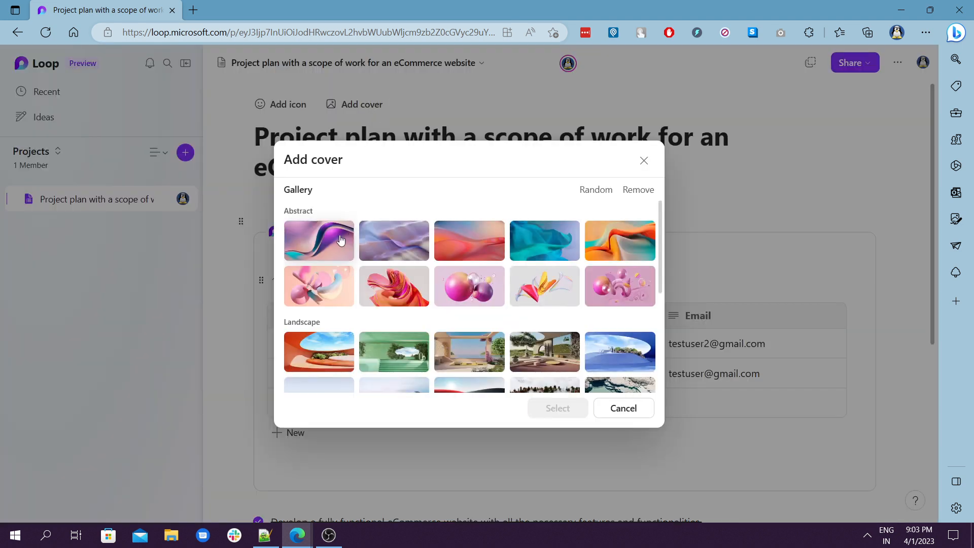
{"action": "left_click", "coordinate": [319, 240]}
{"action": "left_click", "coordinate": [558, 408]}
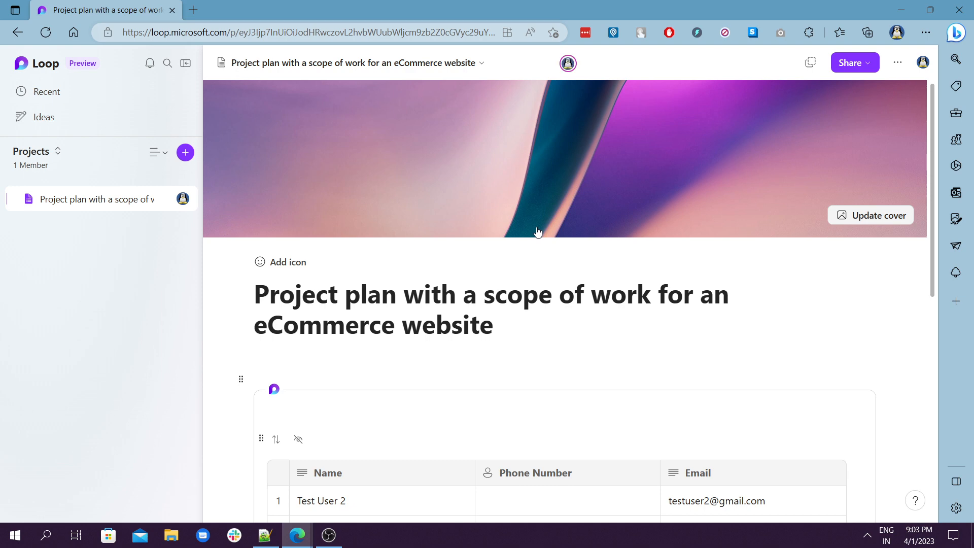
Make the computer emoji the page icon beside the title
{"action": "left_click", "coordinate": [283, 262]}
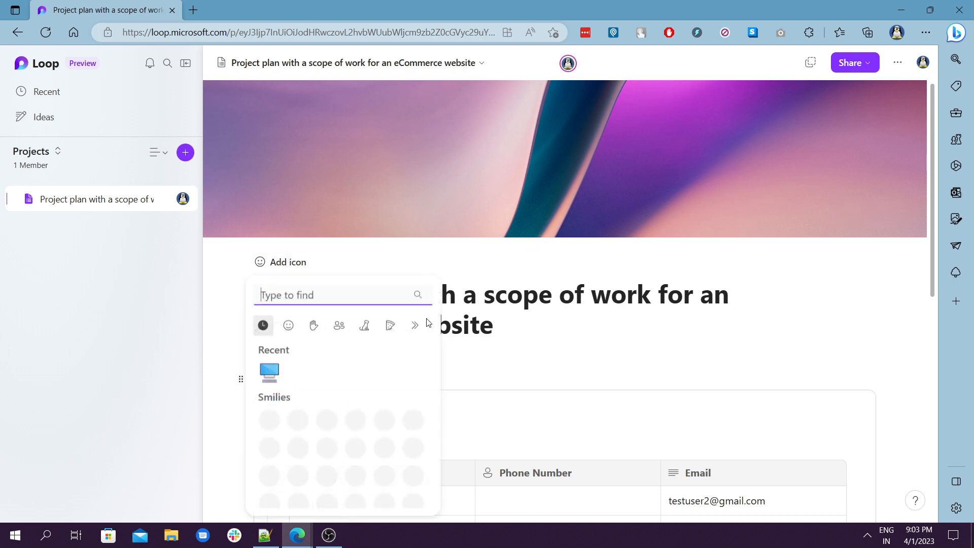
{"action": "left_click", "coordinate": [270, 373]}
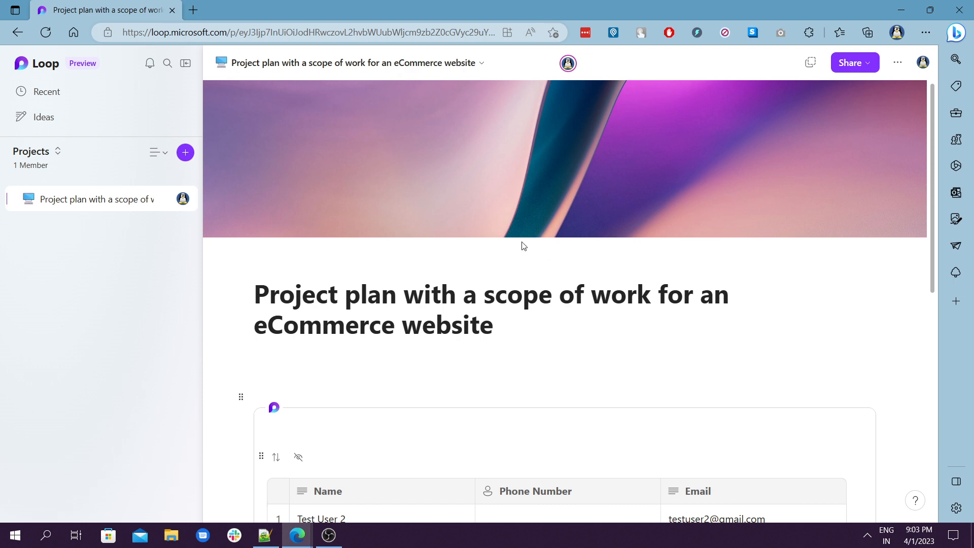
{"action": "scroll", "coordinate": [515, 258], "scroll_direction": "down", "scroll_amount": 4}
{"action": "scroll", "coordinate": [491, 266], "scroll_direction": "down", "scroll_amount": 5}
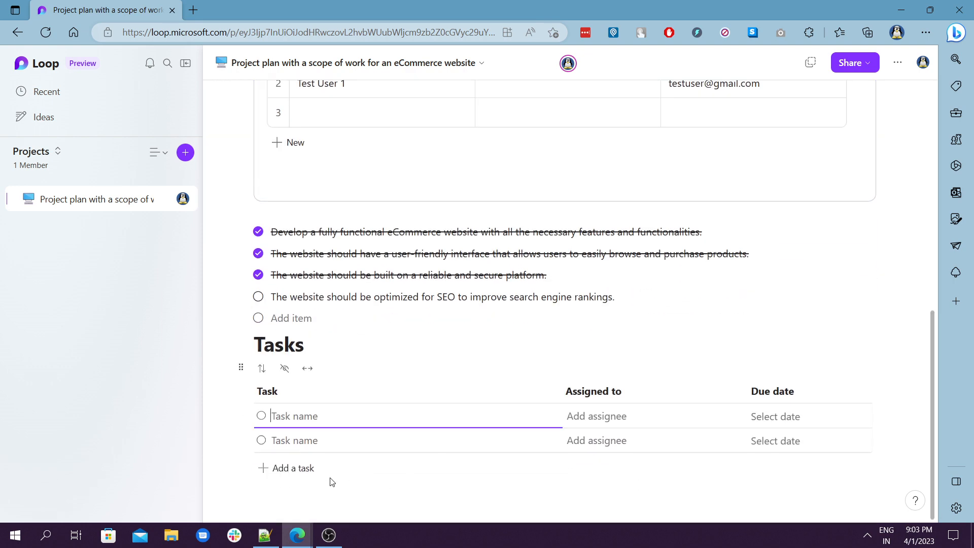
Create a plain-text line below the scope checklist and open the '/' insert menu
{"action": "left_click", "coordinate": [328, 500]}
{"action": "left_click", "coordinate": [338, 325]}
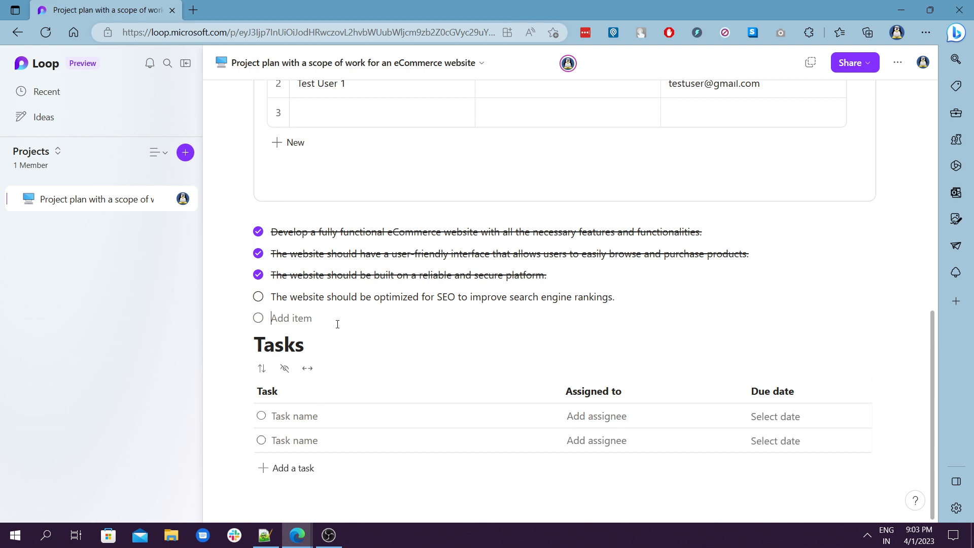
{"action": "key", "text": "BackSpace"}
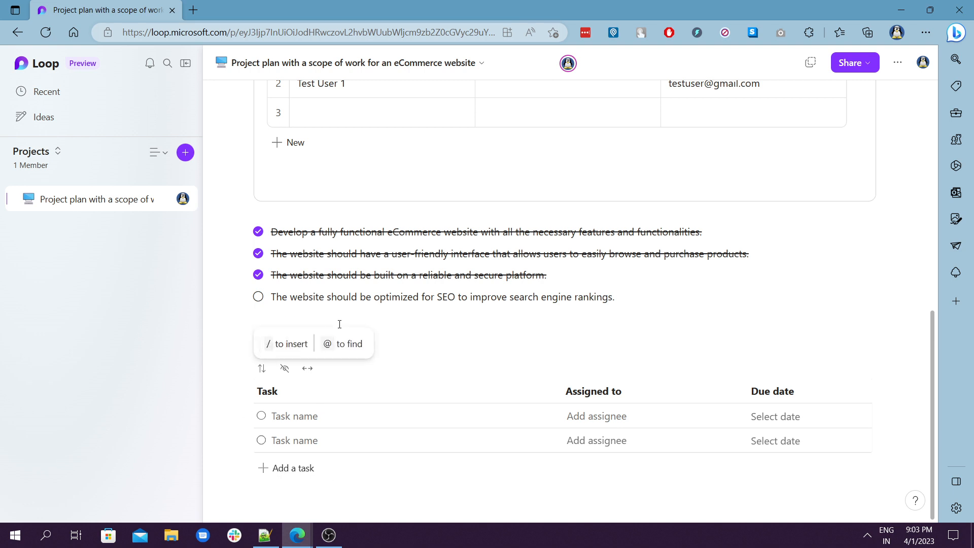
{"action": "type", "text": "//"}
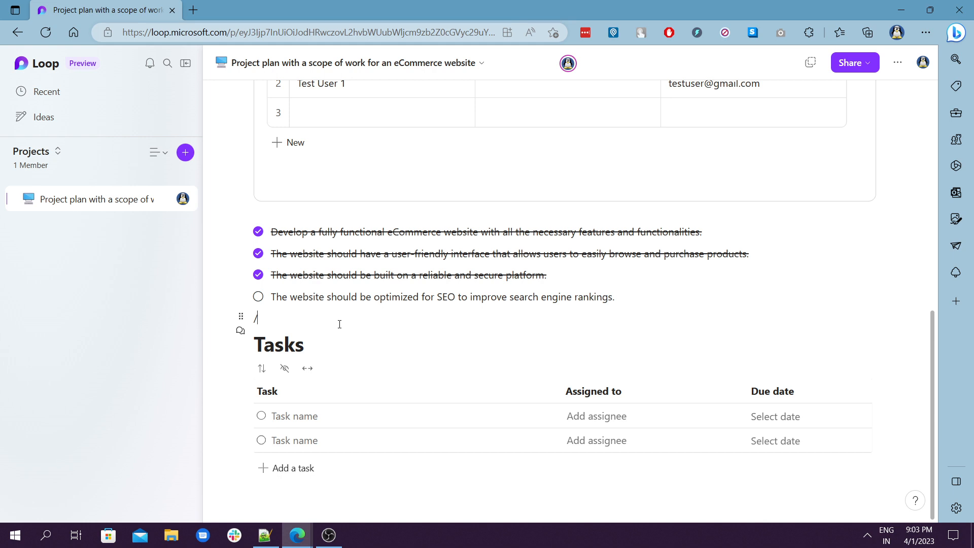
{"action": "key", "text": "BackSpace"}
{"action": "type", "text": "/"}
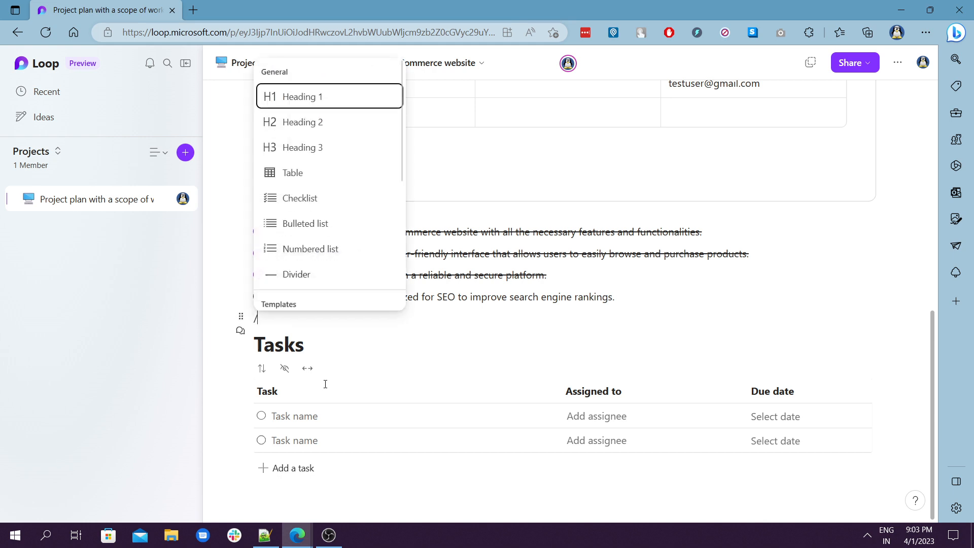
Insert the Progress tracker template there, then switch over to OBS Studio
{"action": "scroll", "coordinate": [336, 160], "scroll_direction": "down", "scroll_amount": 1}
{"action": "scroll", "coordinate": [336, 160], "scroll_direction": "down", "scroll_amount": 3}
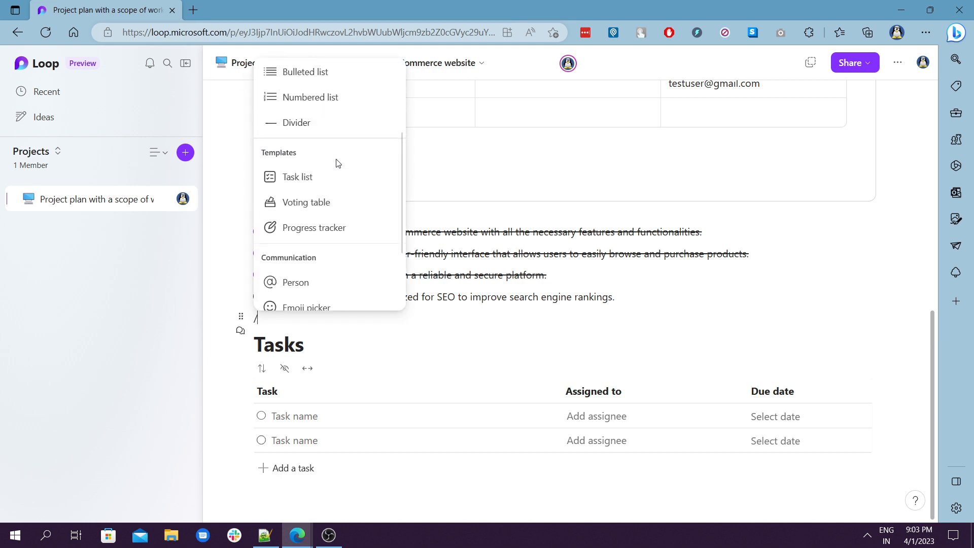
{"action": "key", "text": "BackSpace"}
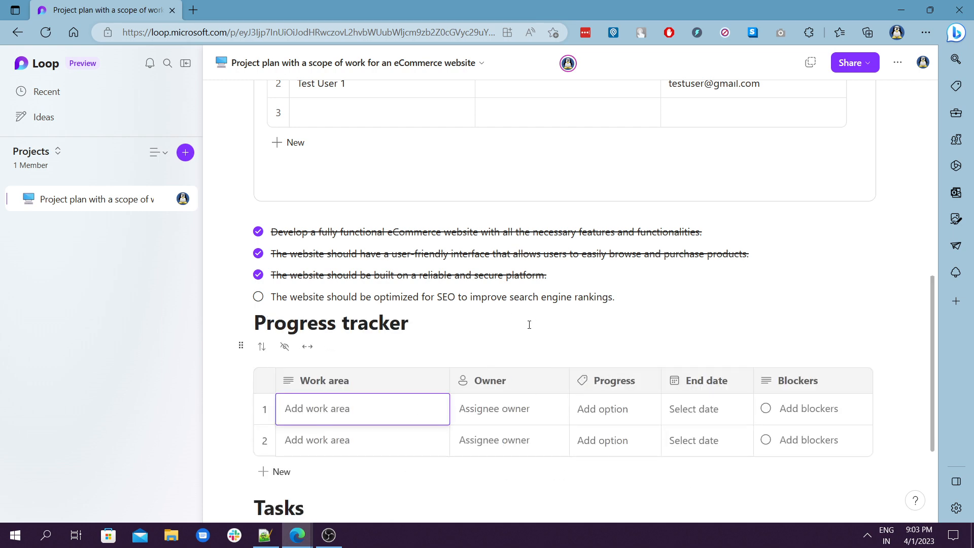
{"action": "scroll", "coordinate": [528, 324], "scroll_direction": "down", "scroll_amount": 1}
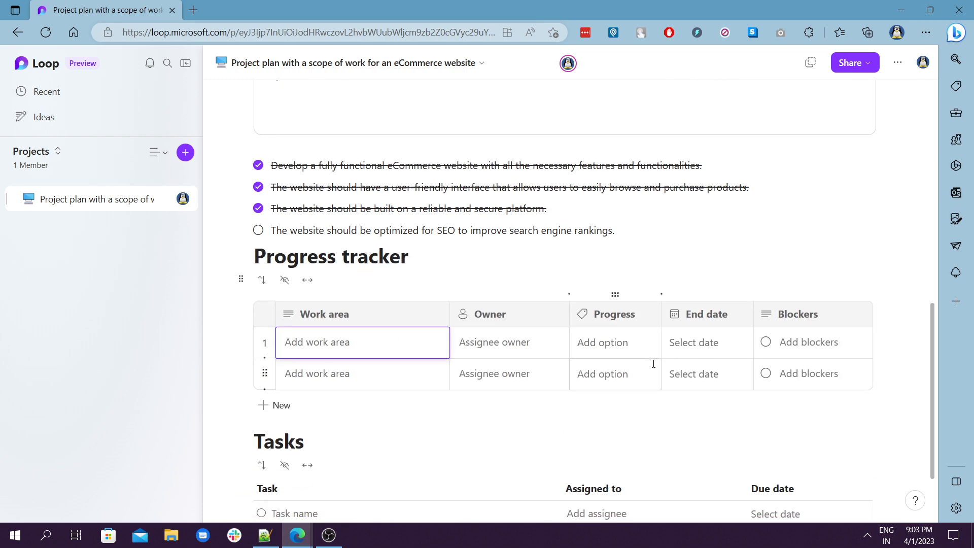
{"action": "scroll", "coordinate": [654, 364], "scroll_direction": "up", "scroll_amount": 2}
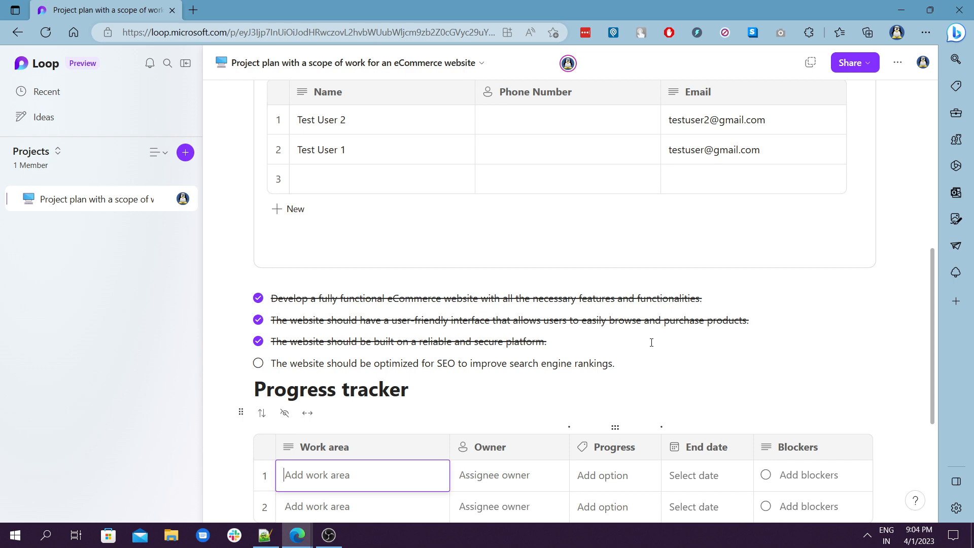
{"action": "scroll", "coordinate": [651, 343], "scroll_direction": "up", "scroll_amount": 2}
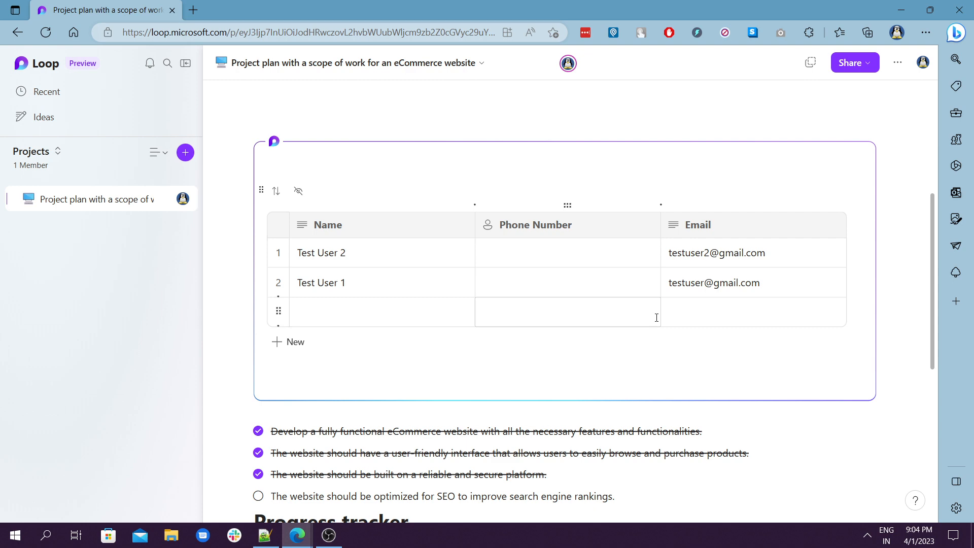
{"action": "left_click", "coordinate": [329, 534]}
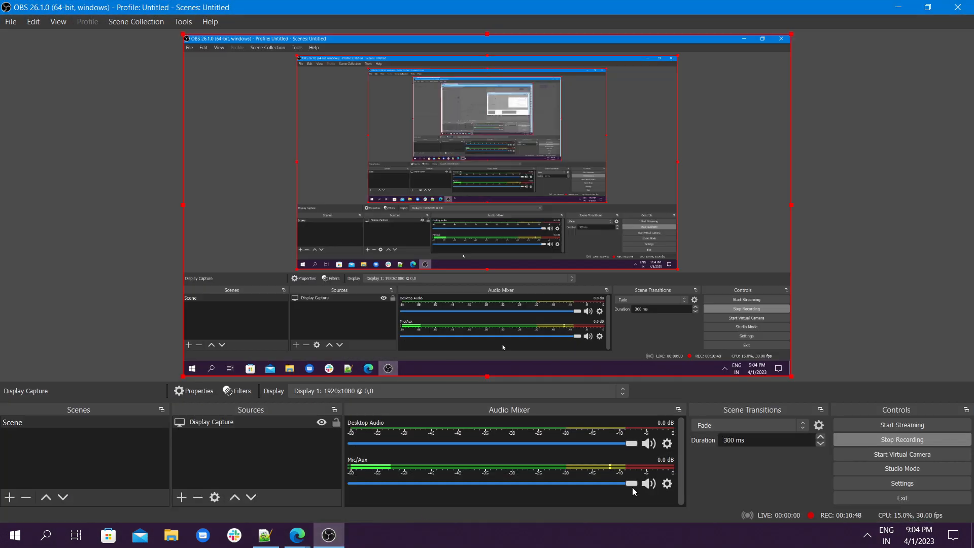